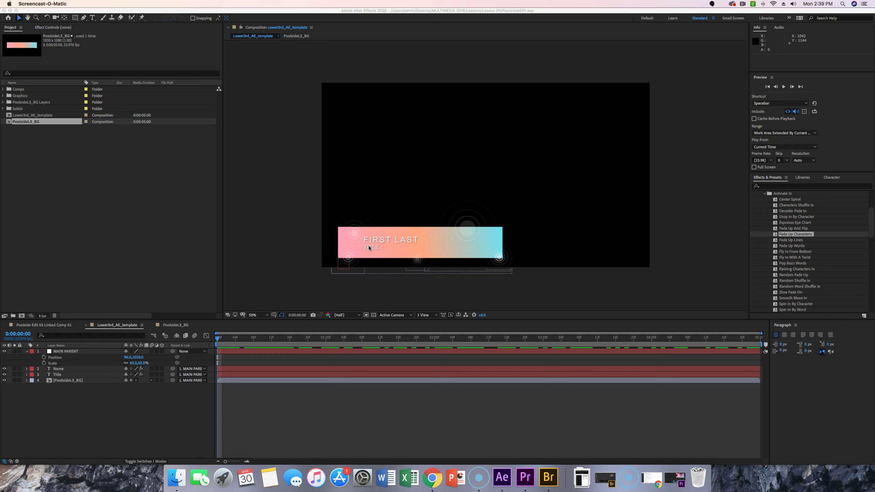
Step: Add Position keyframes to the Name and Title layers at 0:00:00:12
left_click(25, 334)
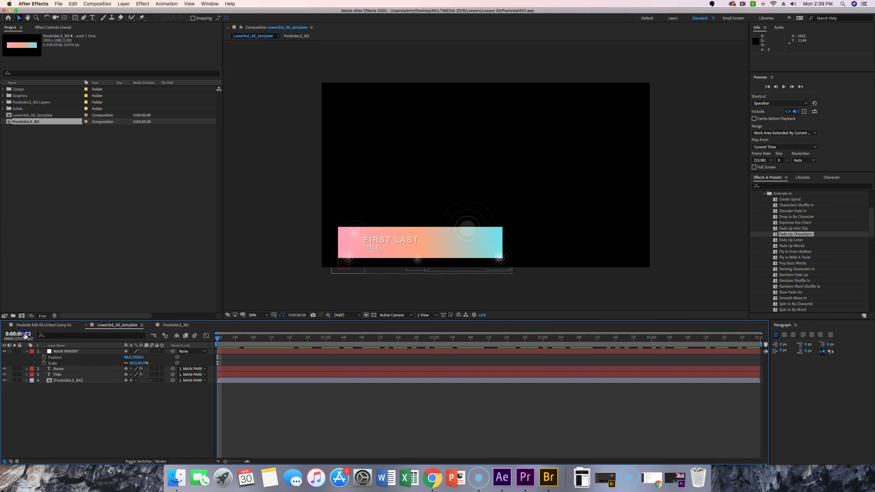
left_click(25, 335)
type("12")
key("Return")
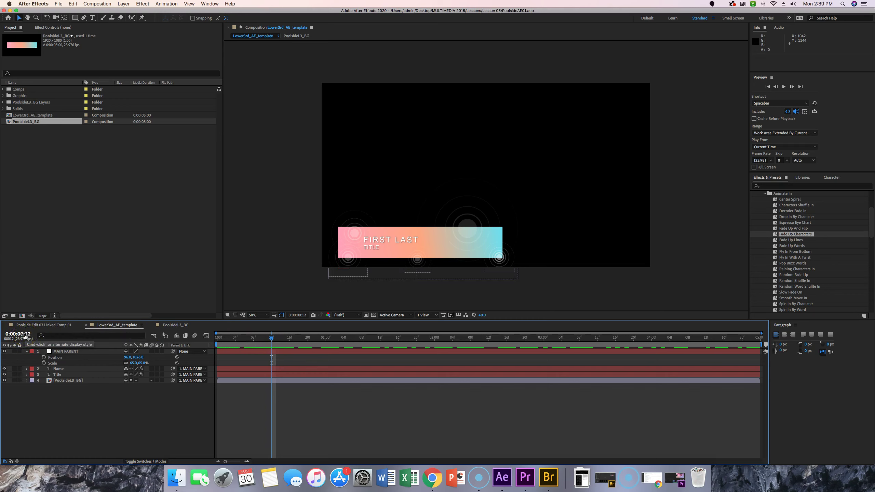
left_click(53, 369)
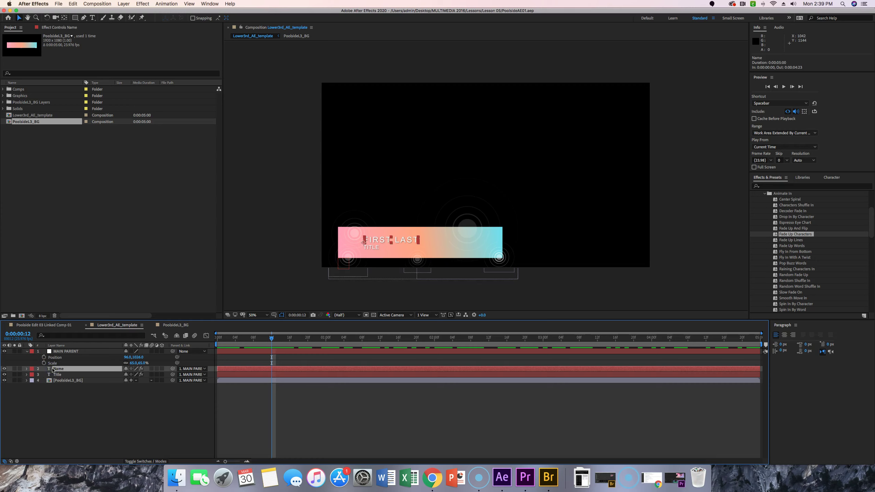
left_click(58, 374, "shift")
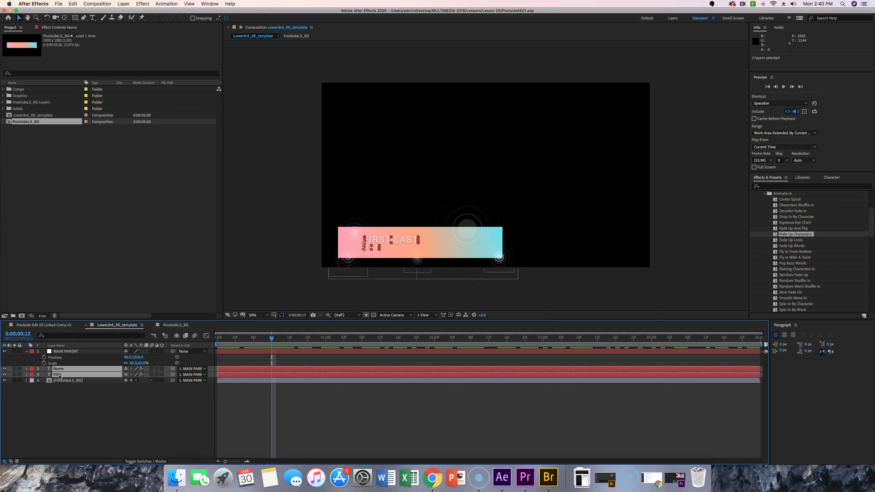
key("p")
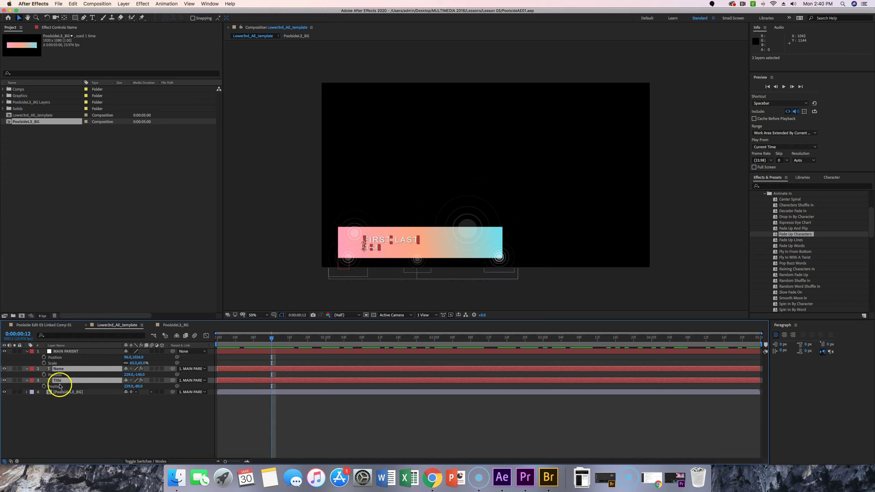
left_click(43, 386)
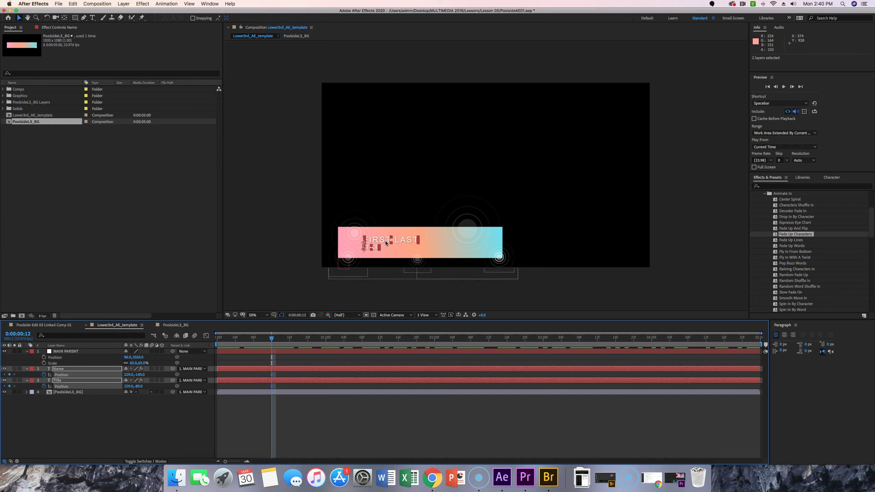
Step: Set the Name layer's X position to 0 at the start of the composition
key("Home")
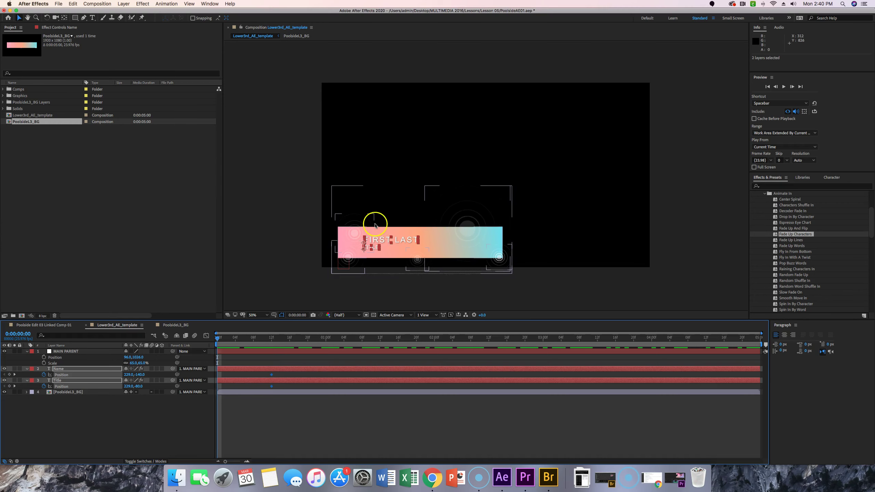
left_click(274, 367)
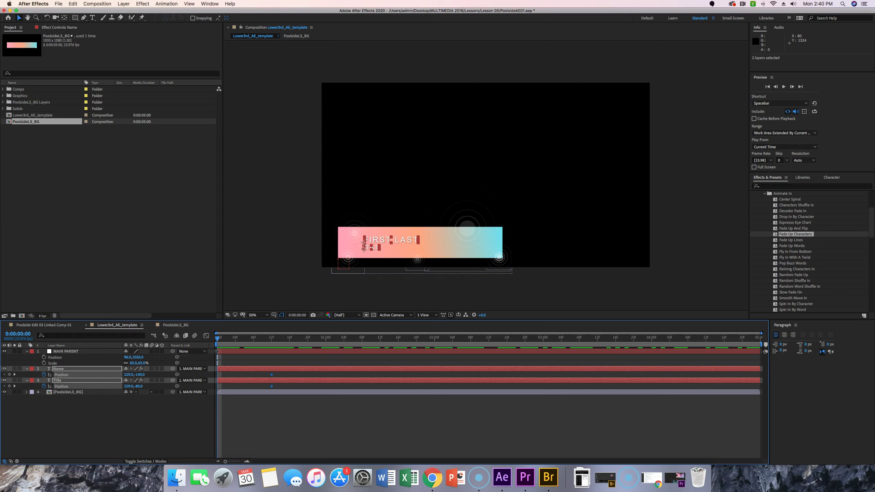
left_click(110, 415)
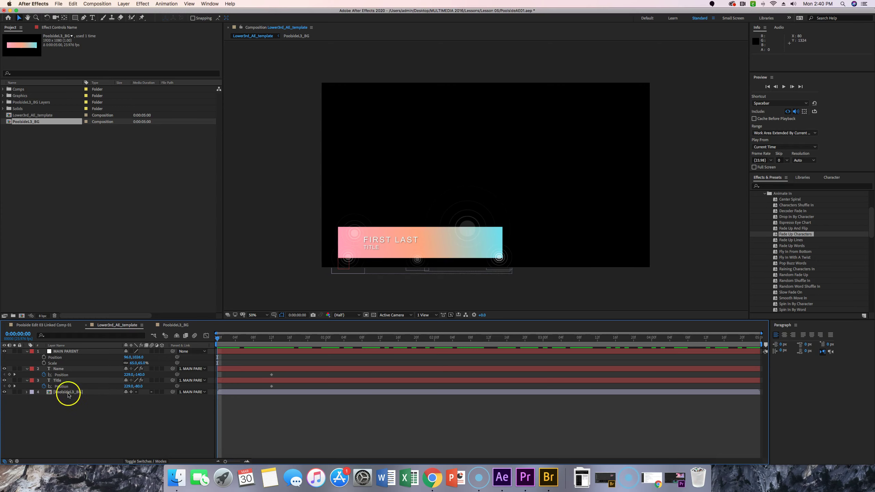
left_click(59, 369)
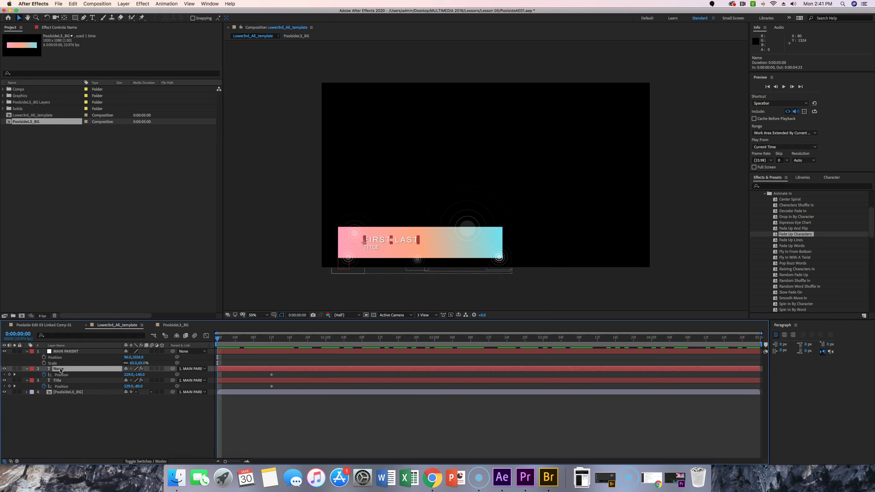
left_click(128, 374)
type("0")
key("Return")
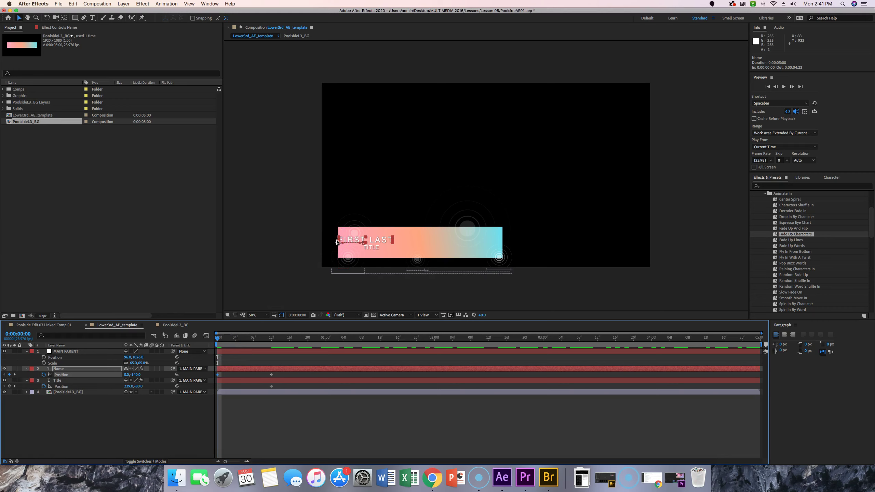
Step: Scrub and play the start of the composition to check the Name layer's slide-in
left_click(363, 234)
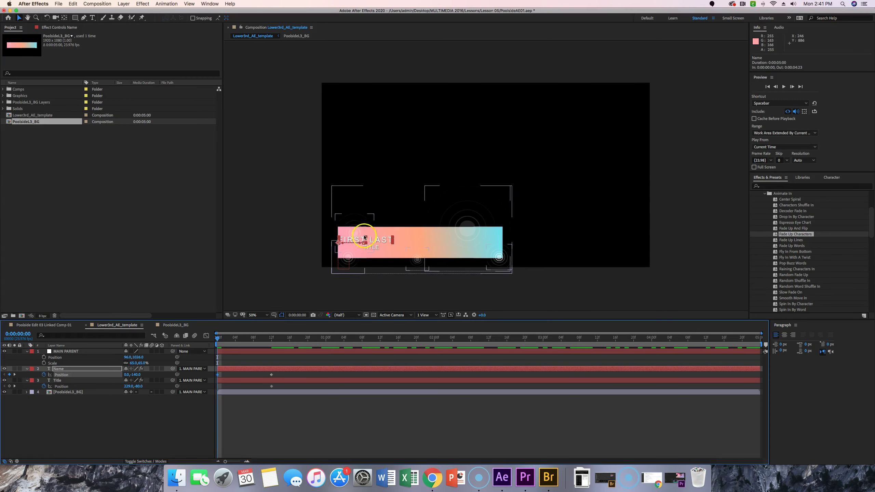
left_click(365, 249)
left_click(359, 229)
left_click_drag(283, 341, 217, 341)
key("space")
key("space")
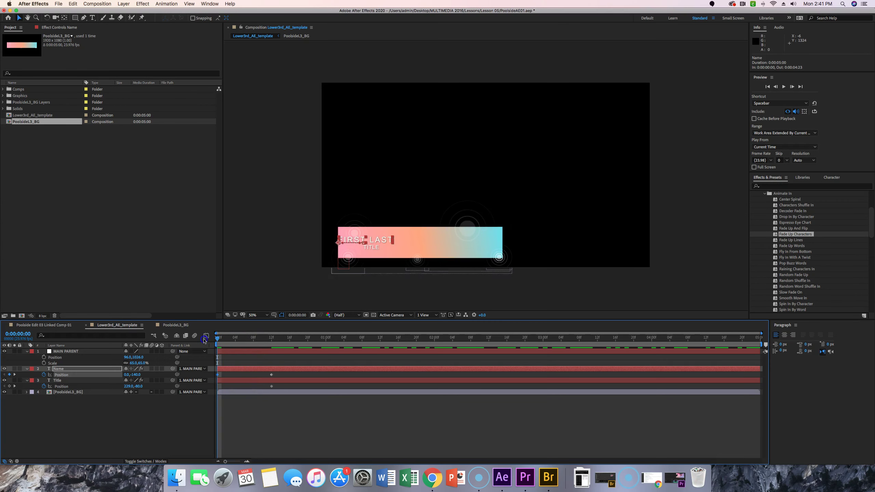
left_click(250, 324)
Step: Set the Title layer's X position to 100 at the first frame
left_click(70, 380)
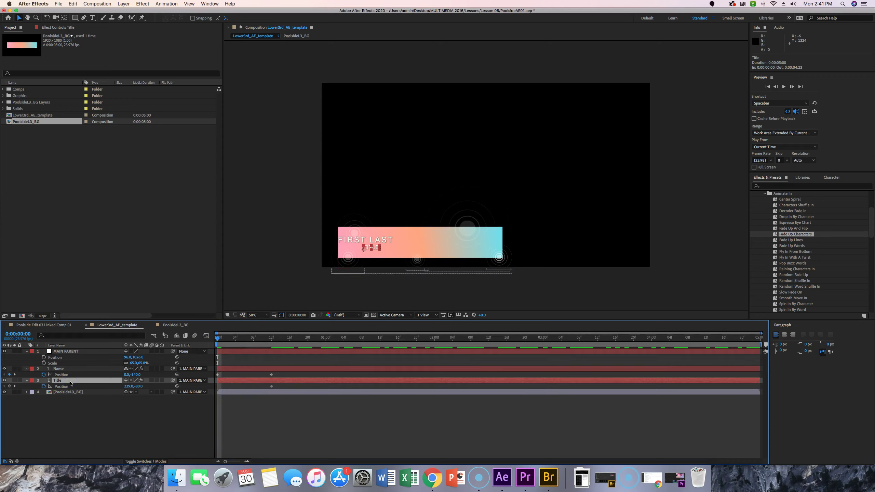
left_click(128, 387)
type("100")
key("Return")
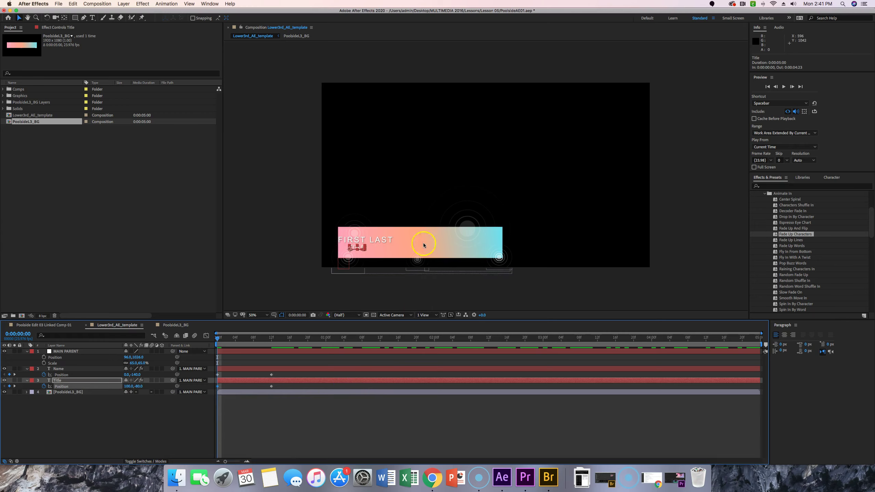
Step: Play the composition from the start to review the Name and Title slide-in animation together
left_click(337, 248)
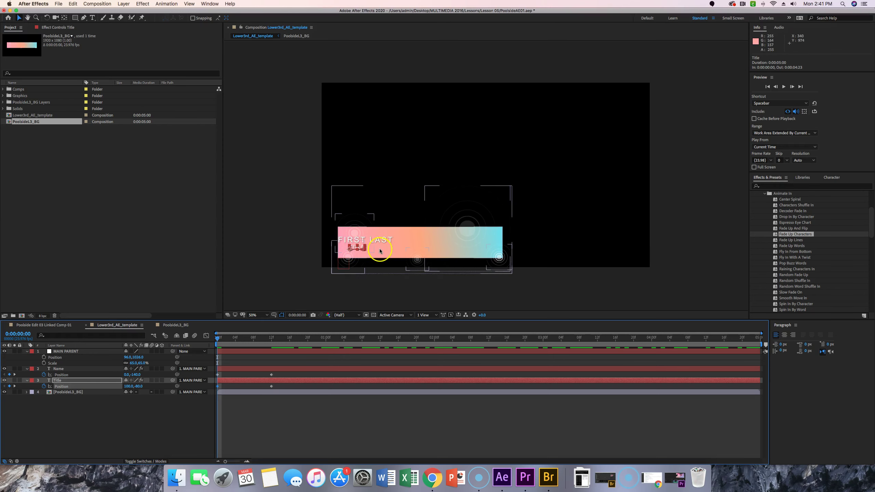
mouse_move(222, 339)
left_mouse_down()
mouse_move(273, 340)
mouse_move(215, 337)
left_mouse_up()
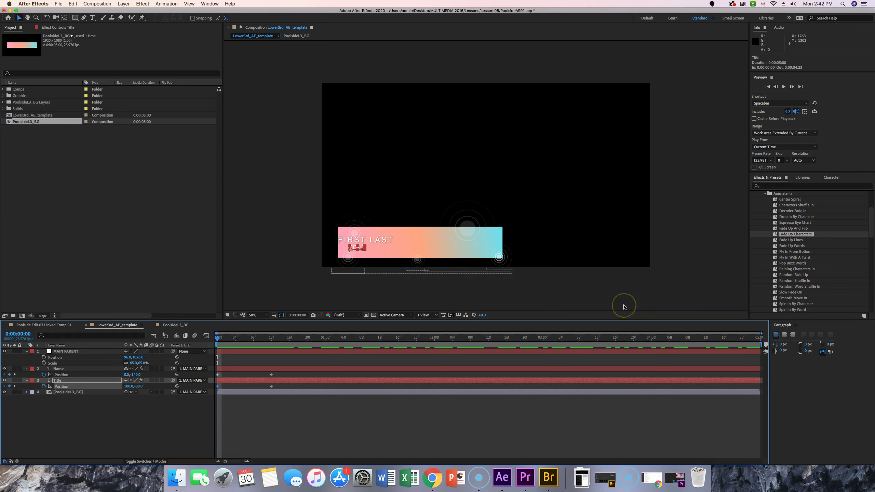
key("space")
key("space")
key("space")
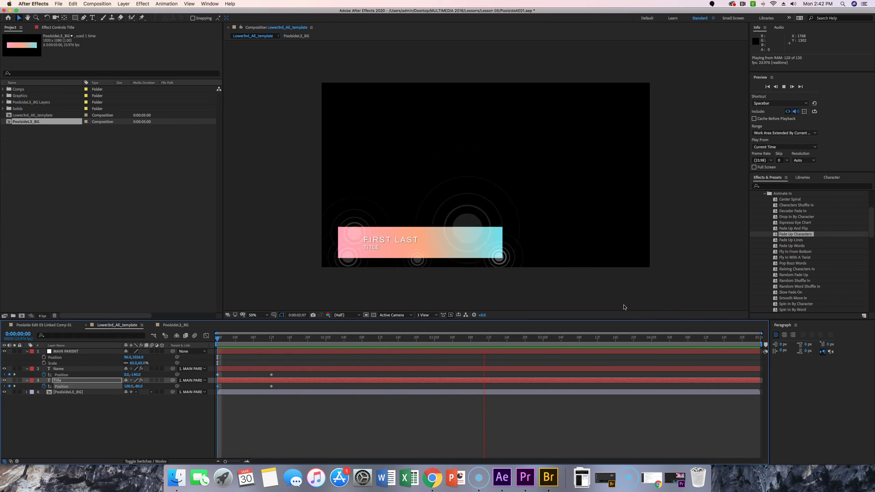
key("space")
key("space")
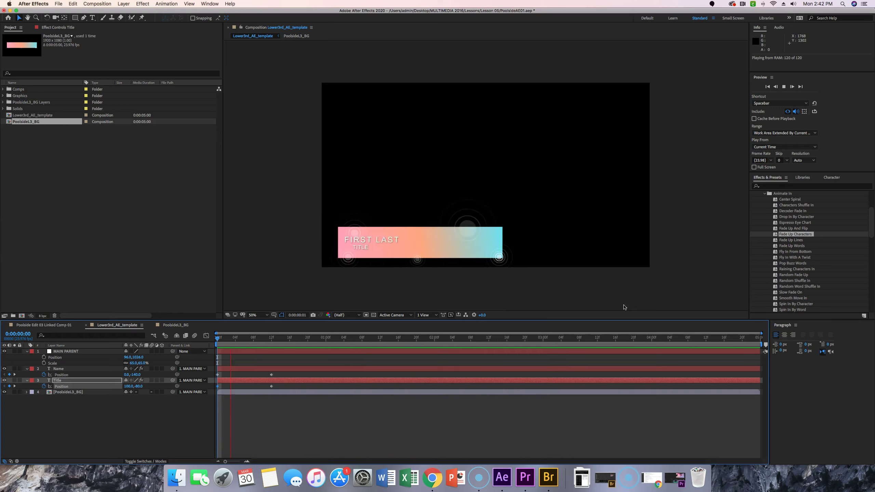
key("space")
key("space")
key("space")
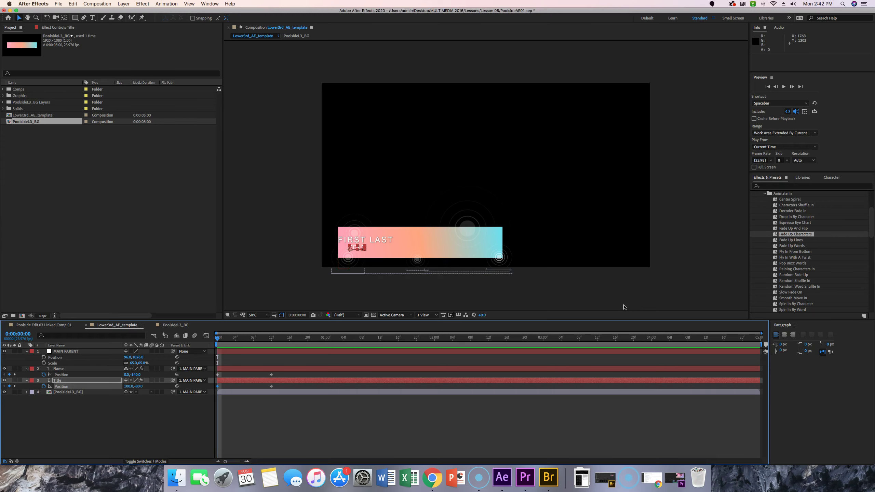
Step: Apply Easy Ease to the ending Position keyframes of the Name and Title layers at frame 12
left_click(563, 170)
left_click(269, 406)
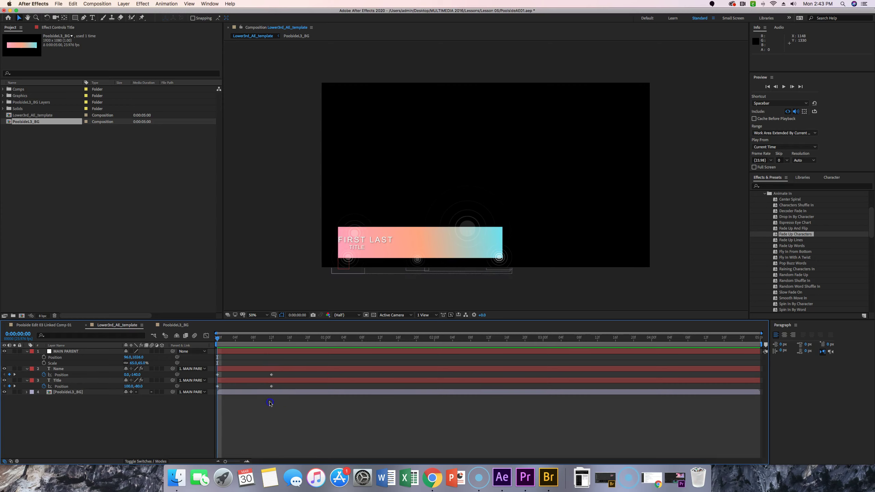
left_click_drag(267, 402, 289, 420)
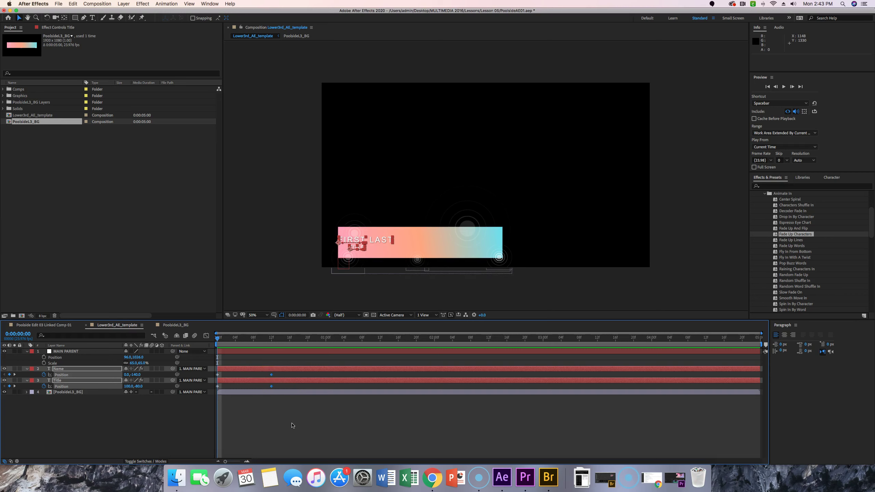
left_click(166, 4)
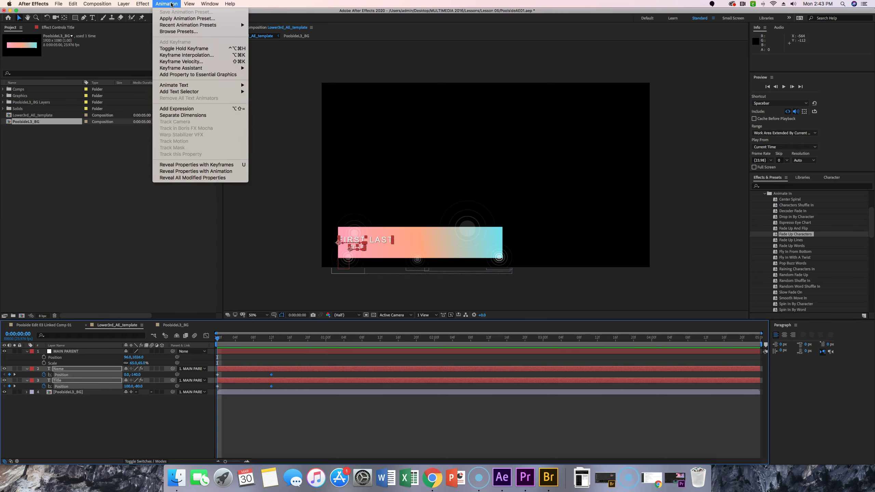
left_click(185, 68)
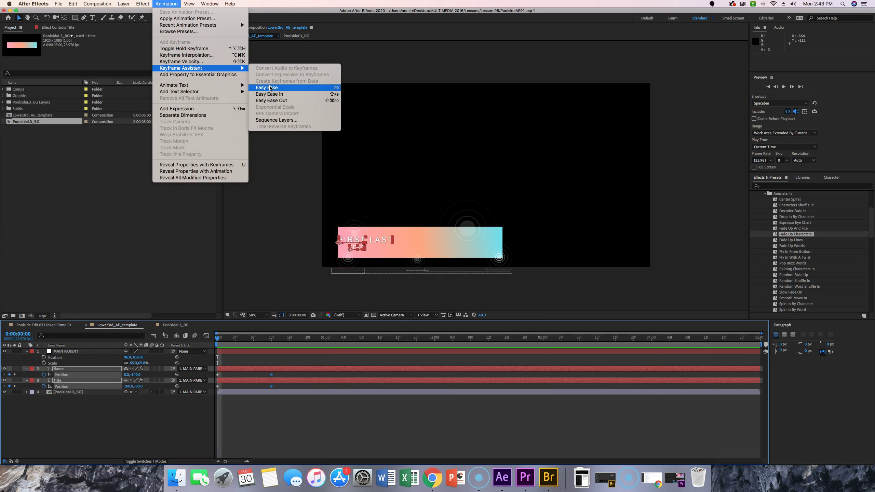
left_click(270, 88)
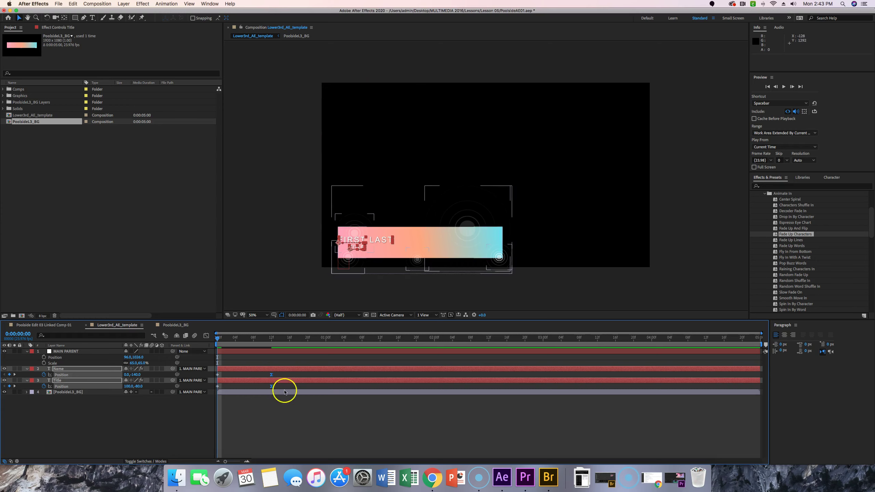
Step: Play back the lower third to review the eased ending of the text motion
left_click(271, 375)
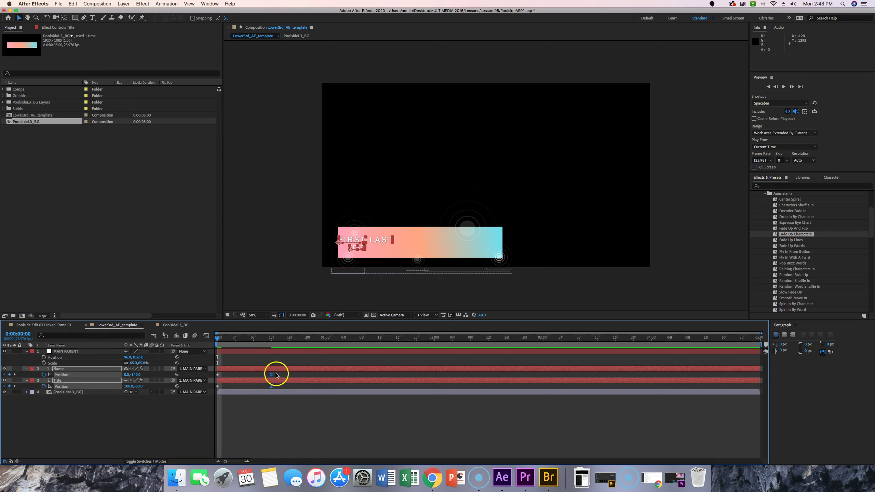
mouse_move(272, 375)
key("space")
key("space")
key("space")
key("space")
key("space")
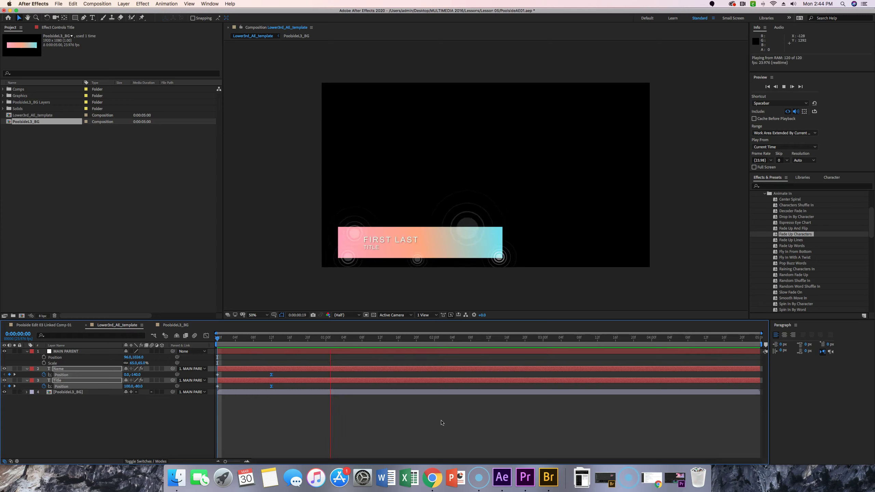
key("space")
key("space")
key("space")
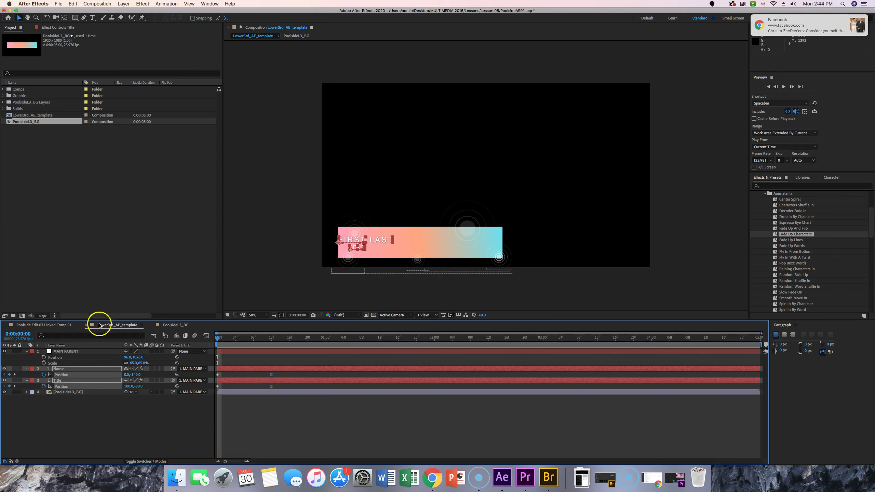
Step: Turn on motion blur for the Name and Title layers and enable it for the composition, with the current time at 0:00:00:03
left_click(117, 327)
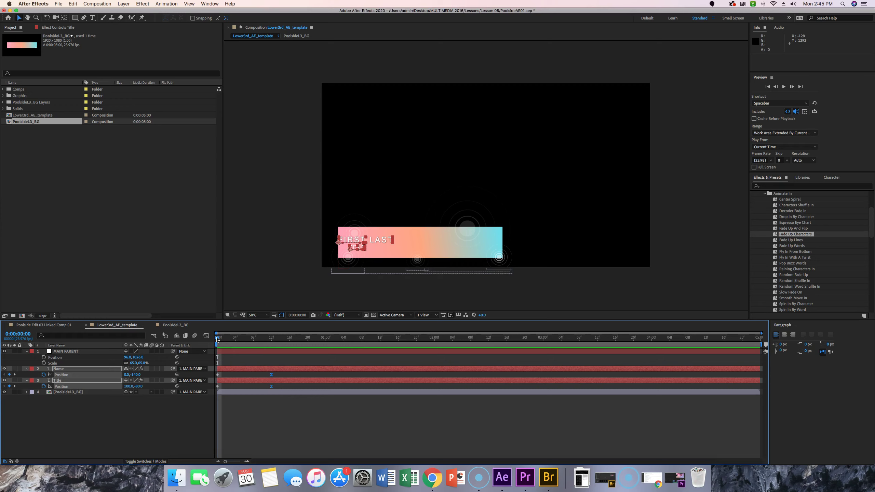
left_click_drag(216, 339, 231, 339)
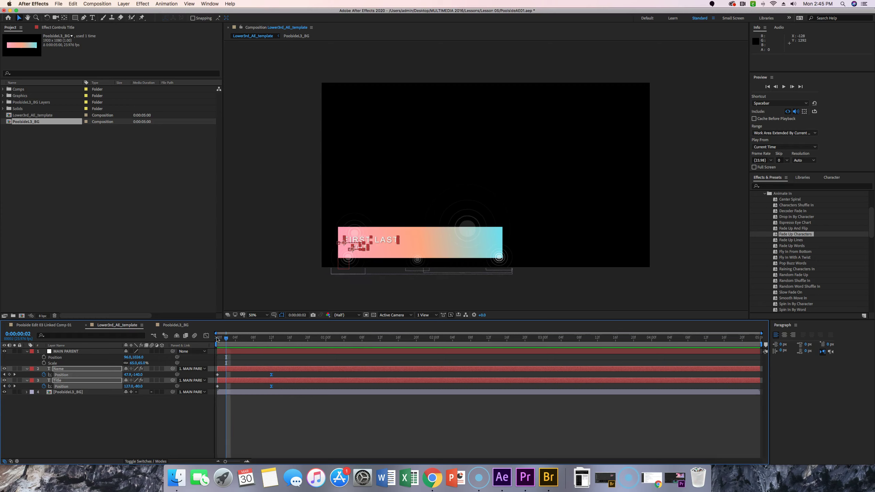
left_click(97, 115)
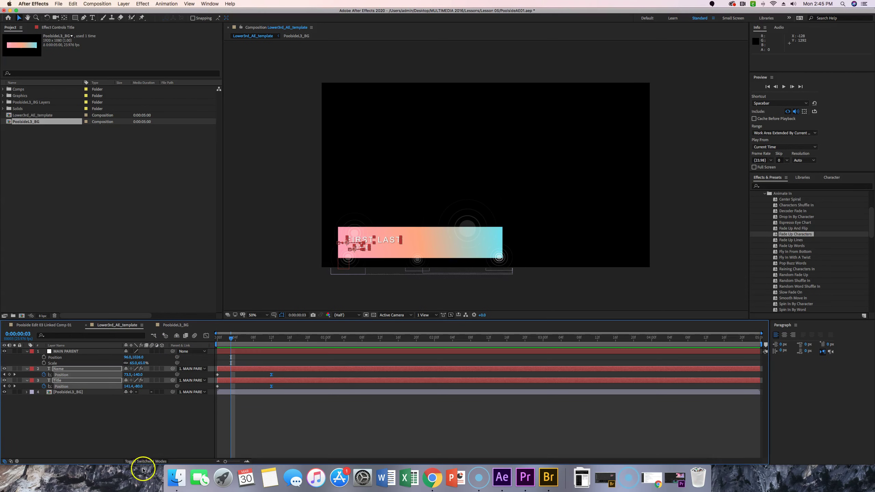
left_click(146, 462)
left_click(146, 462)
left_click(146, 462)
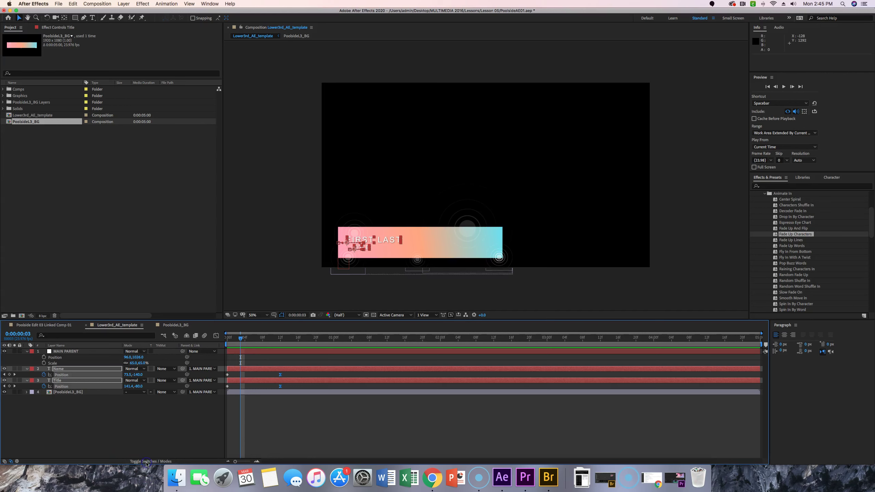
left_click(146, 462)
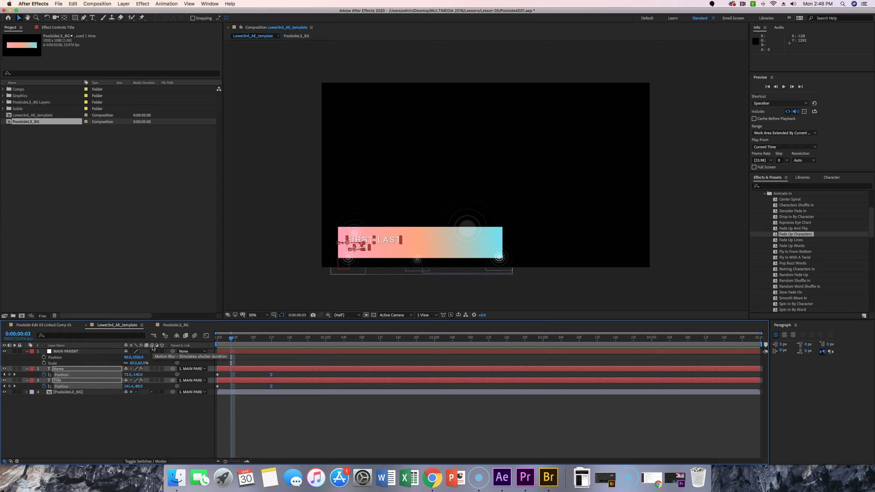
left_click(152, 368)
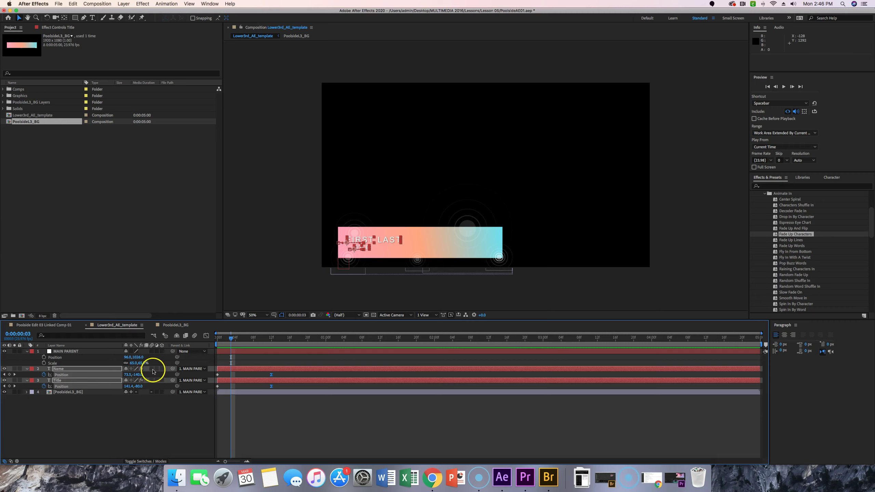
mouse_move(153, 369)
left_mouse_down()
mouse_move(152, 381)
mouse_move(151, 369)
left_mouse_up()
left_click(195, 336)
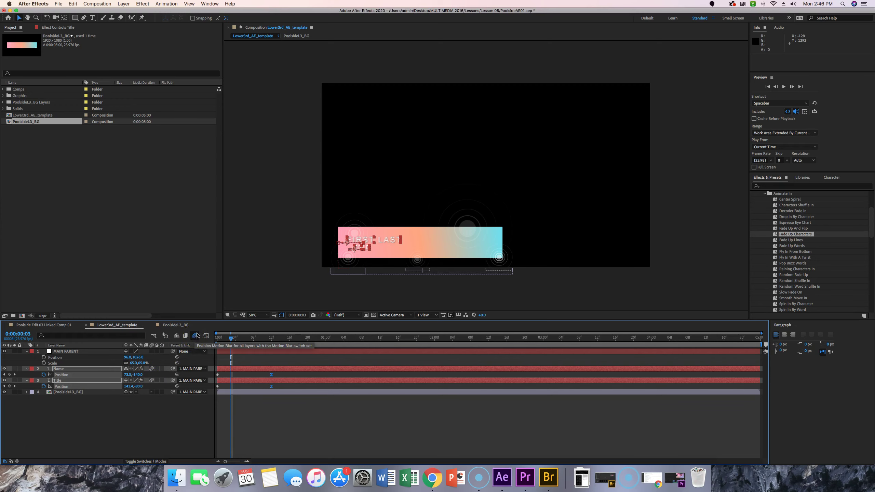
Step: Toggle the composition's motion blur off and on to compare the Name and Title text at 0:00:00:03
left_click(195, 336)
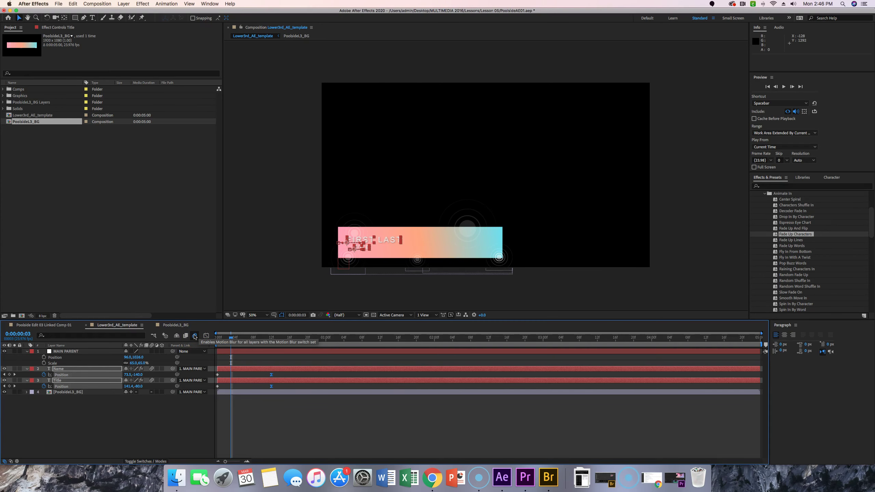
left_click(195, 336)
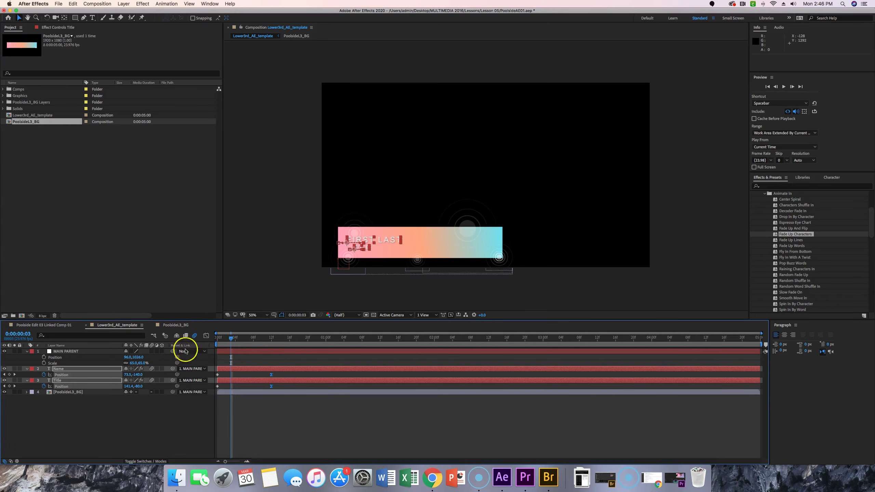
mouse_move(152, 380)
left_mouse_down()
mouse_move(150, 368)
mouse_move(151, 382)
left_mouse_up()
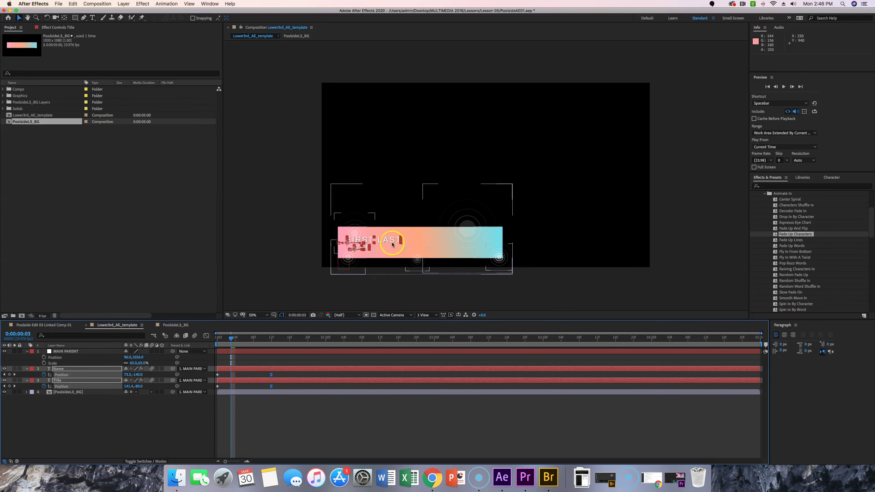
left_click(195, 336)
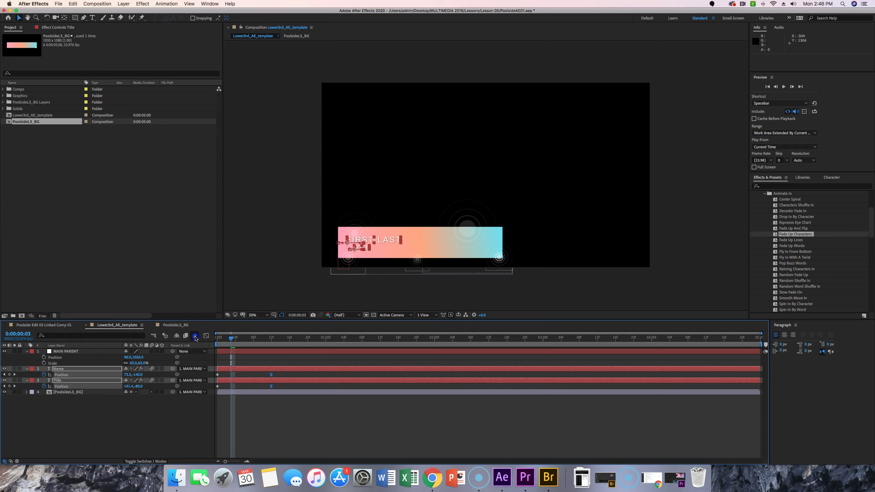
left_click(195, 339)
Step: Play back the lower third to review the text slide-in with motion blur enabled
left_click(377, 420)
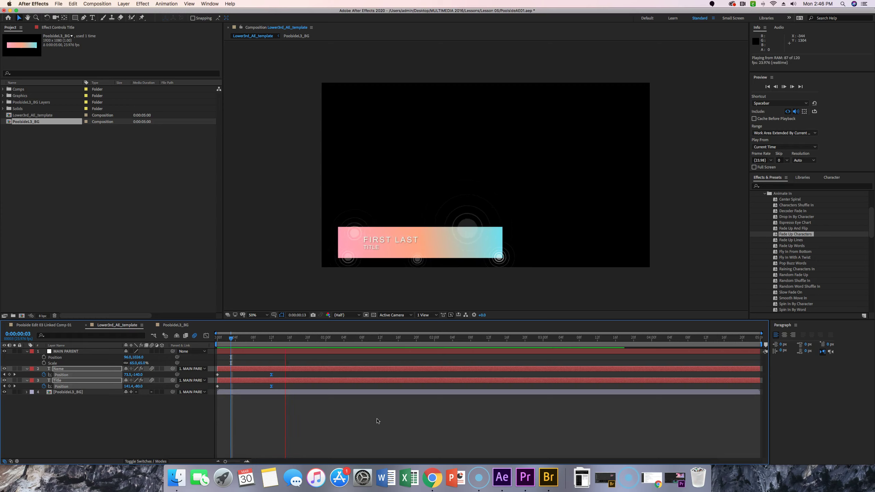
key("space")
key("space")
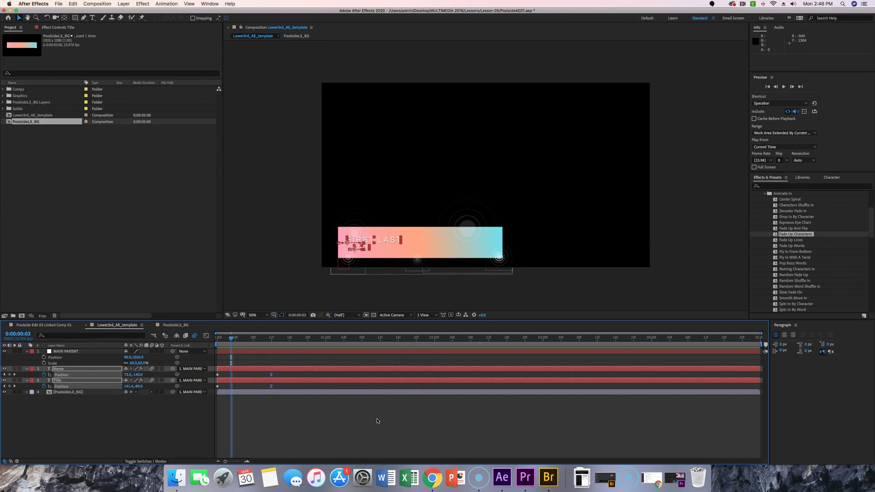
key("space")
Step: Save the project
left_click(58, 4)
mouse_move(73, 69)
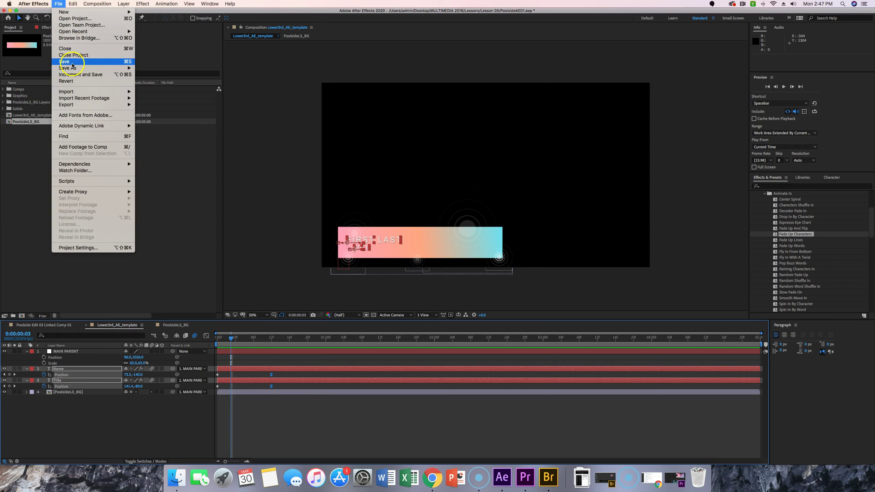
left_click(72, 64)
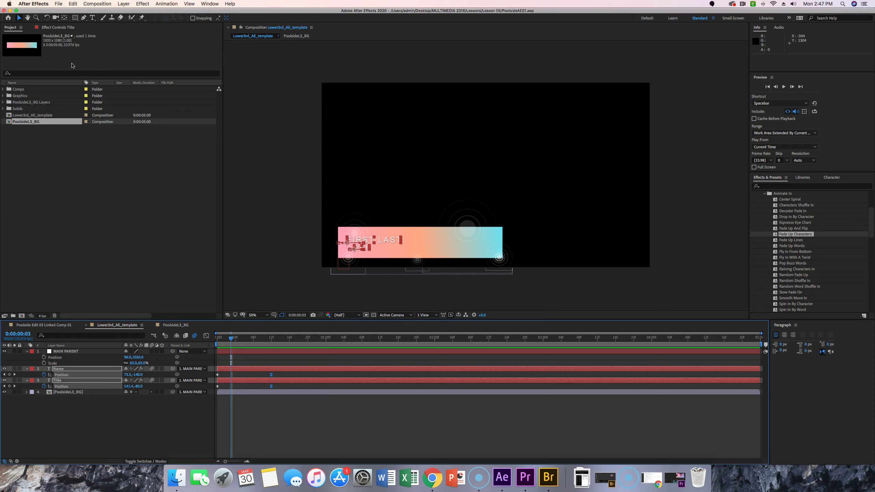
Step: Bring the Character settings forward in place of the effects and presets list
left_click(21, 455)
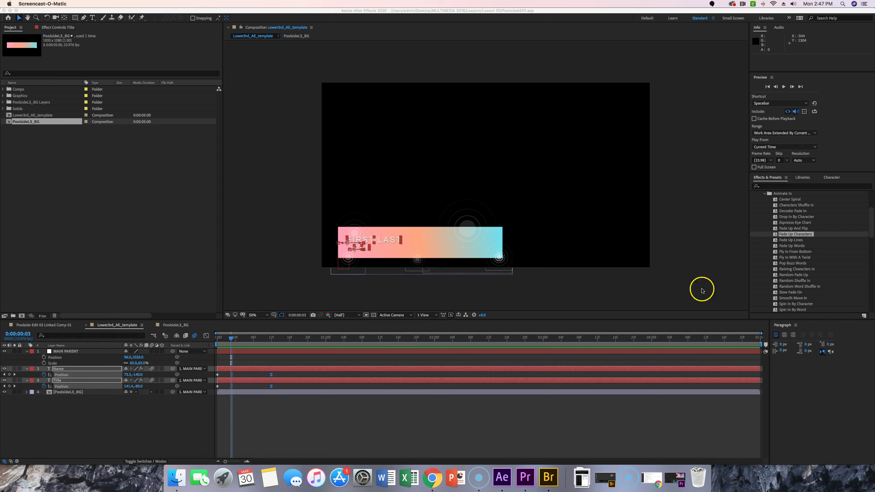
left_click(833, 180)
left_click(832, 180)
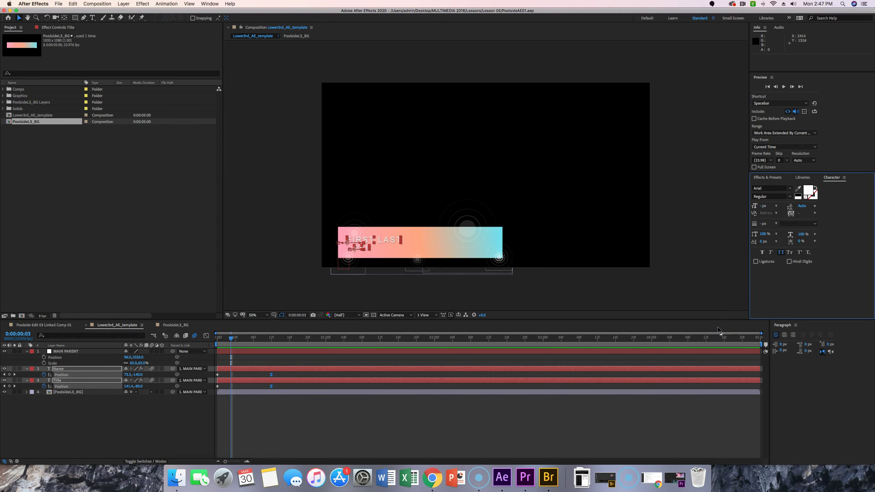
Step: Return the current time to 0:00:00:00 and display Effects & Presets
left_click(504, 351)
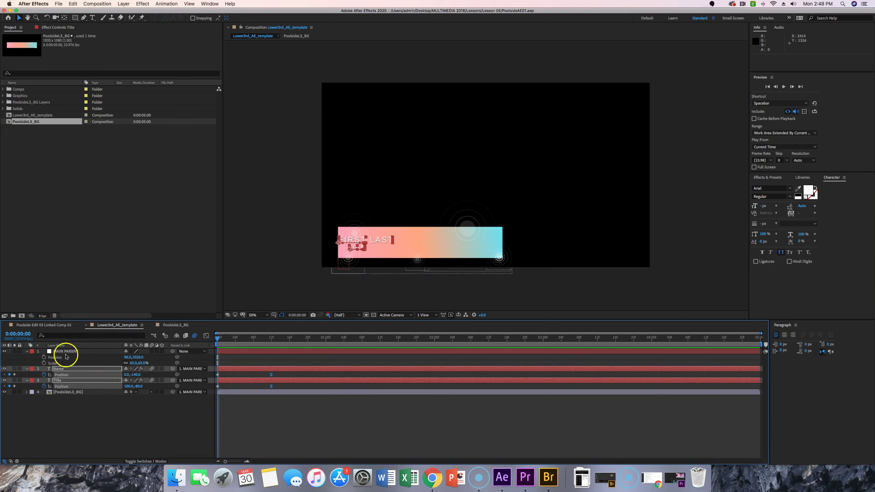
left_click(217, 341)
left_click(205, 4)
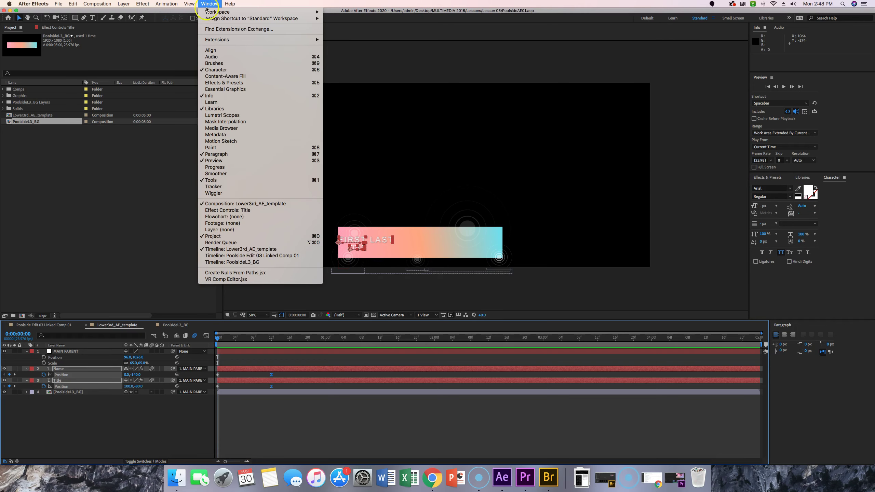
left_click(220, 83)
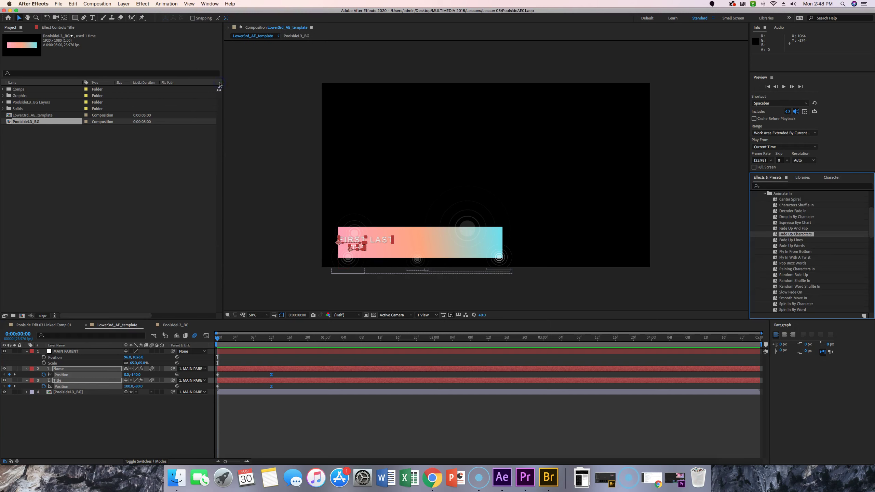
Step: Collapse the Animate In, Text and Animation Presets folders in the effects list
left_click(767, 197)
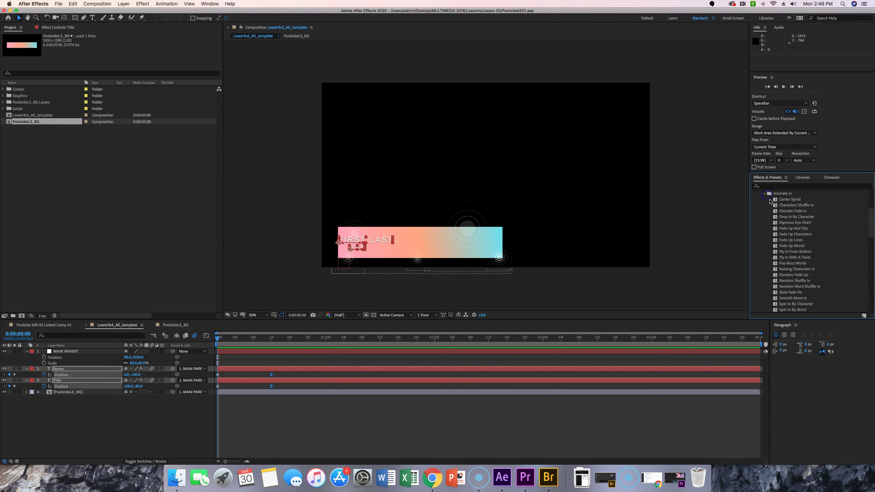
left_click(764, 194)
scroll(767, 197, "up", 5)
left_click(758, 249)
left_click(753, 209)
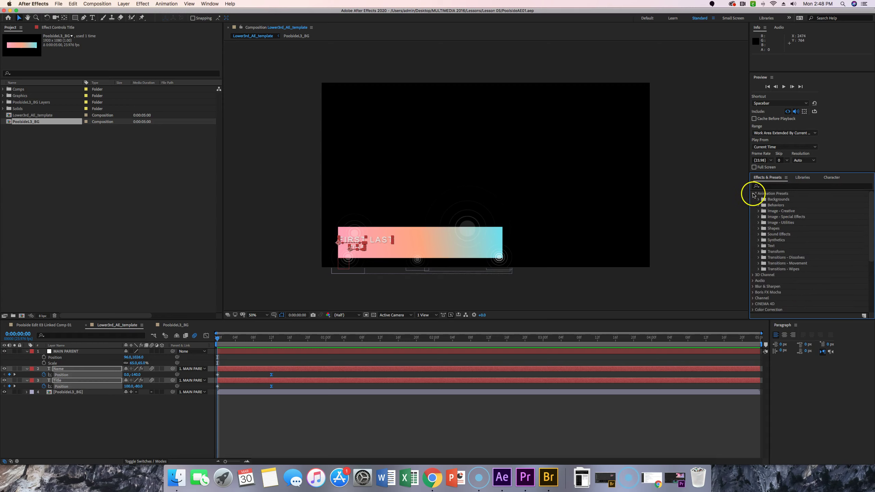
left_click(752, 193)
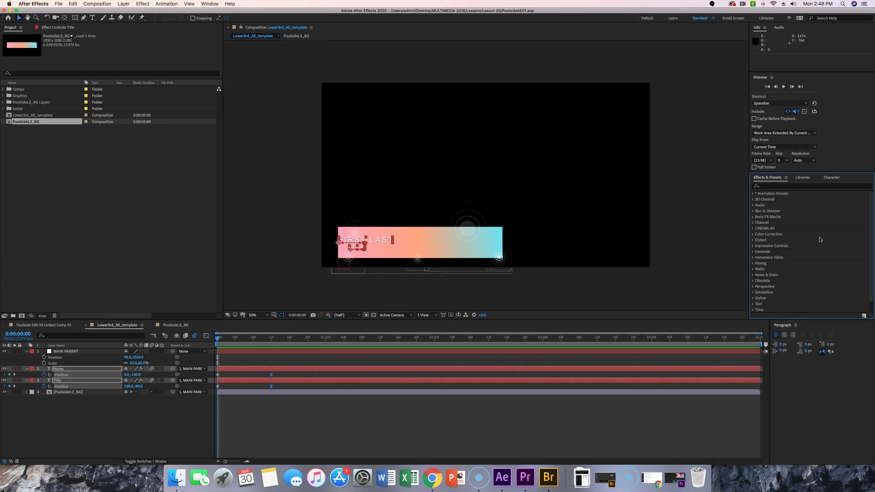
Step: Expand the Animation Presets, Text and Animate In folders to list the text animation presets
left_click(753, 194)
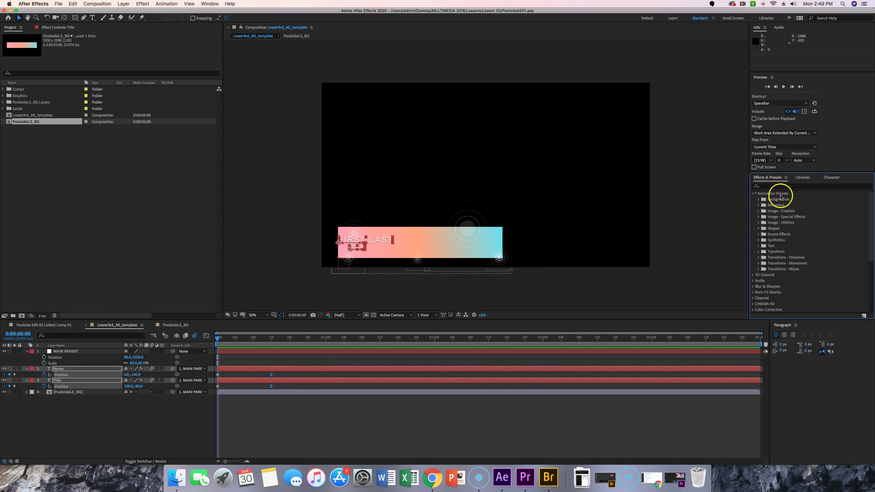
left_click(758, 245)
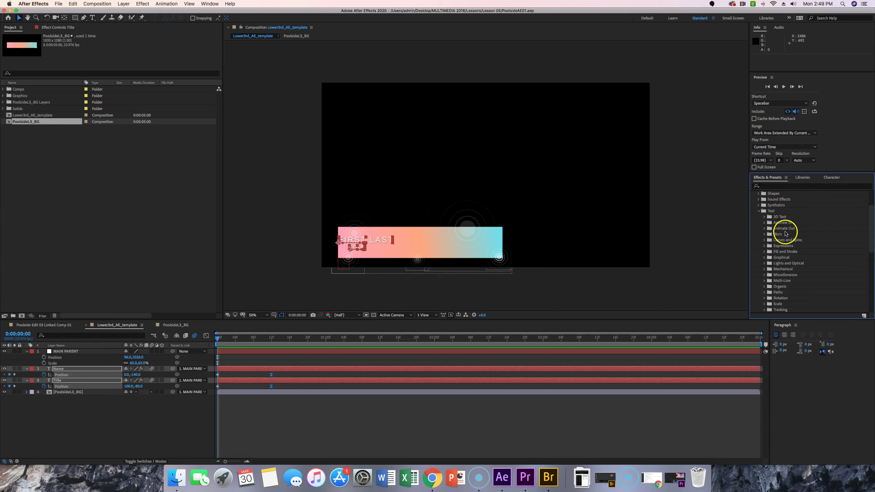
left_click(764, 222)
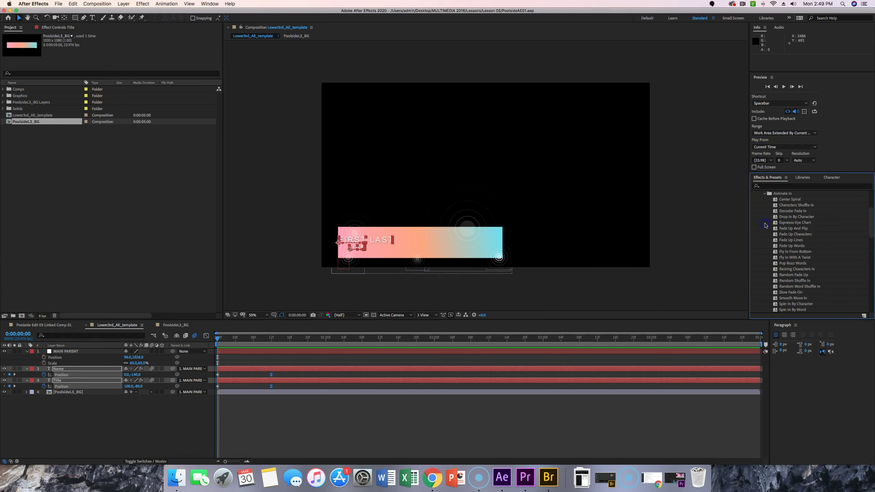
scroll(817, 242, "down", 4)
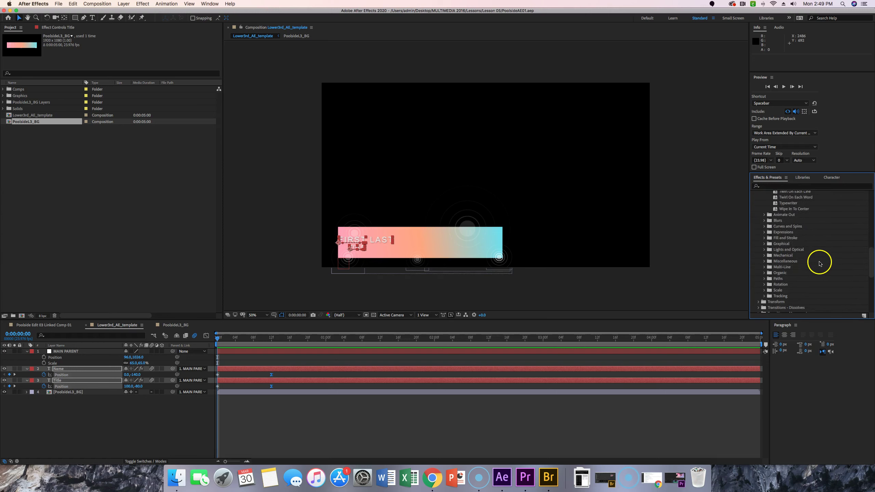
scroll(818, 262, "up", 5)
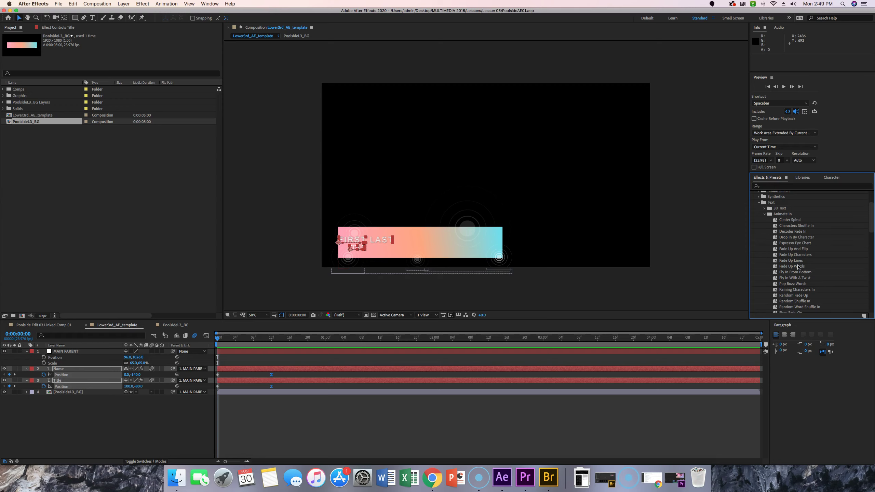
Step: Browse the animation presets in Adobe Bridge and open the Text > Animate In folder
left_click(785, 178)
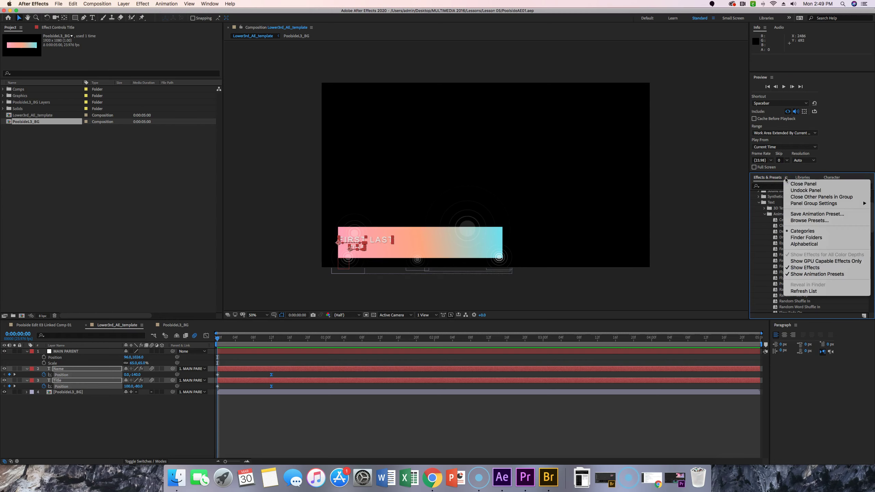
left_click(803, 221)
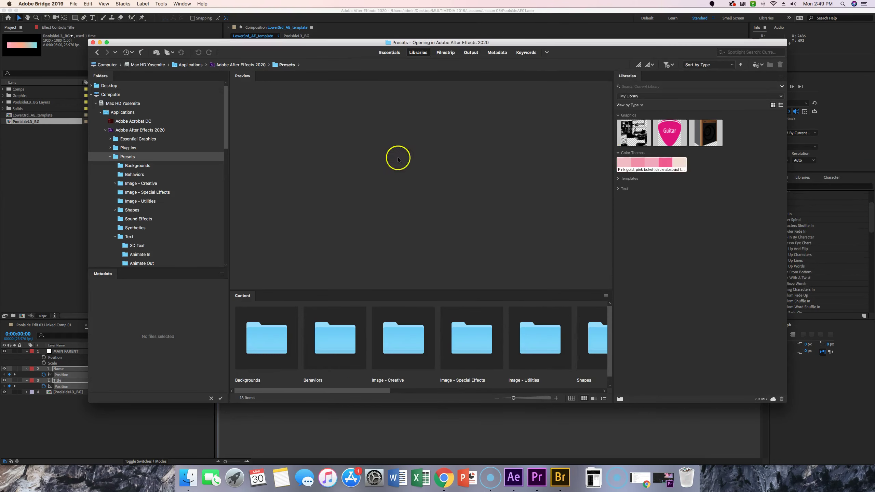
left_click(114, 236)
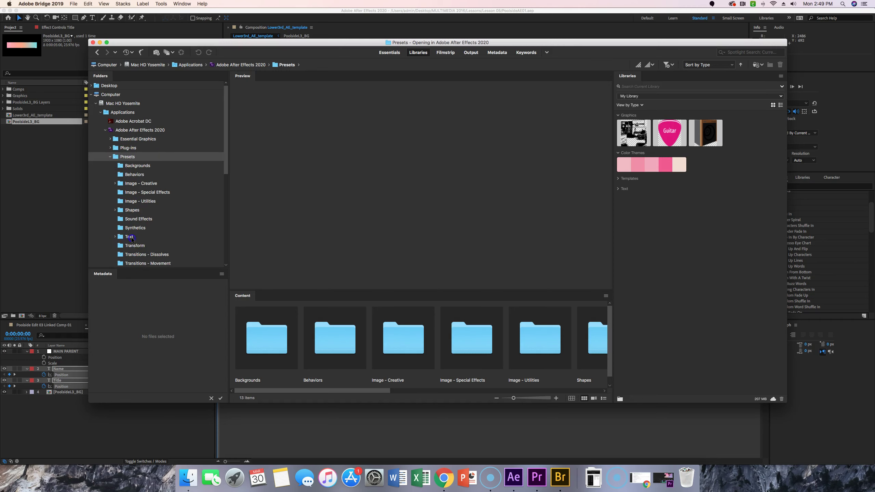
left_click(130, 237)
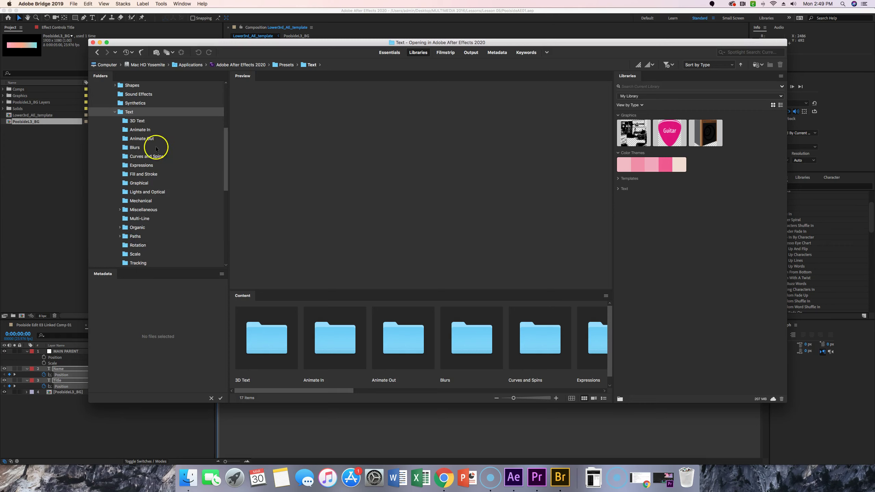
left_click(125, 131)
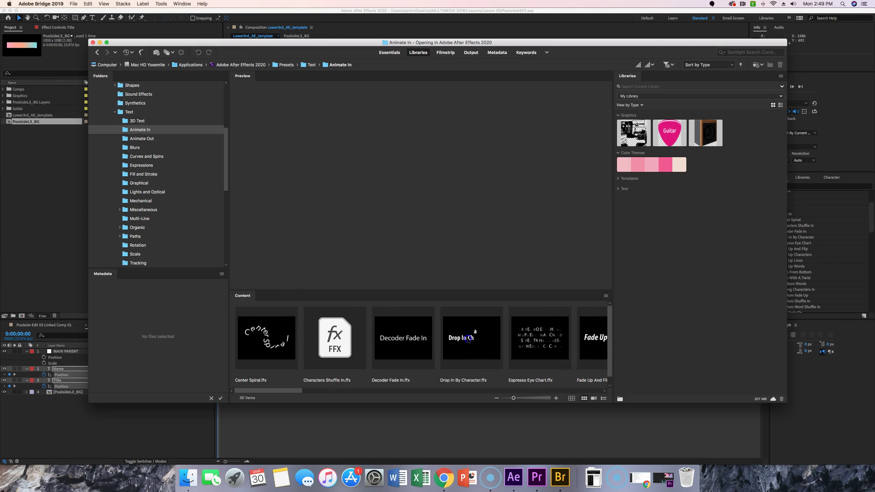
Step: Preview the Drop In By Character, Fade Up And Flip, Fade Up Characters and Espresso Eye Chart presets
left_click(467, 340)
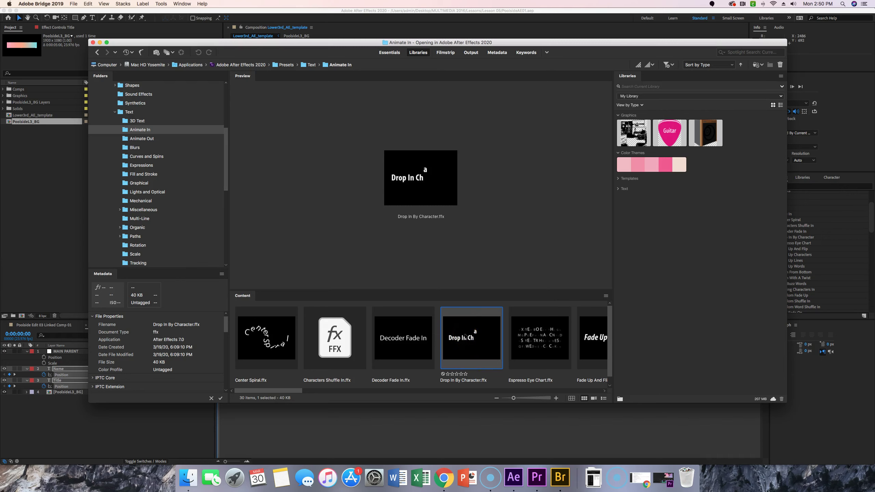
left_click(601, 346)
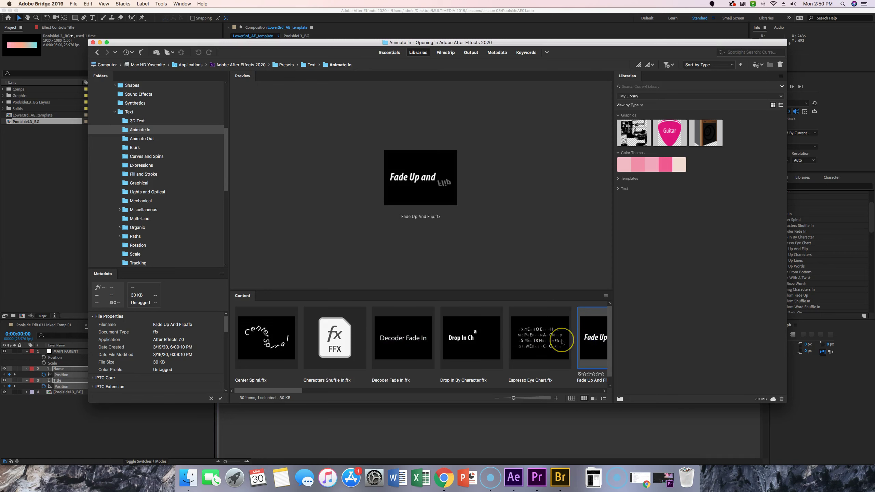
key("Right")
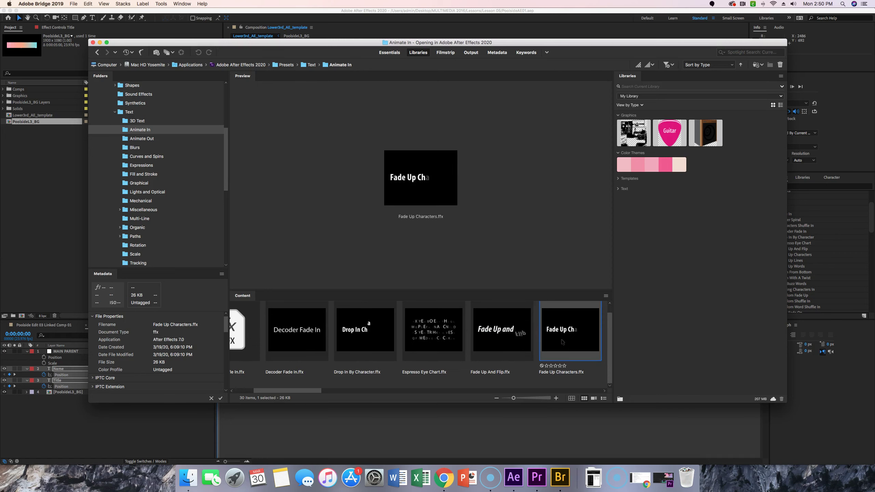
left_click(525, 335)
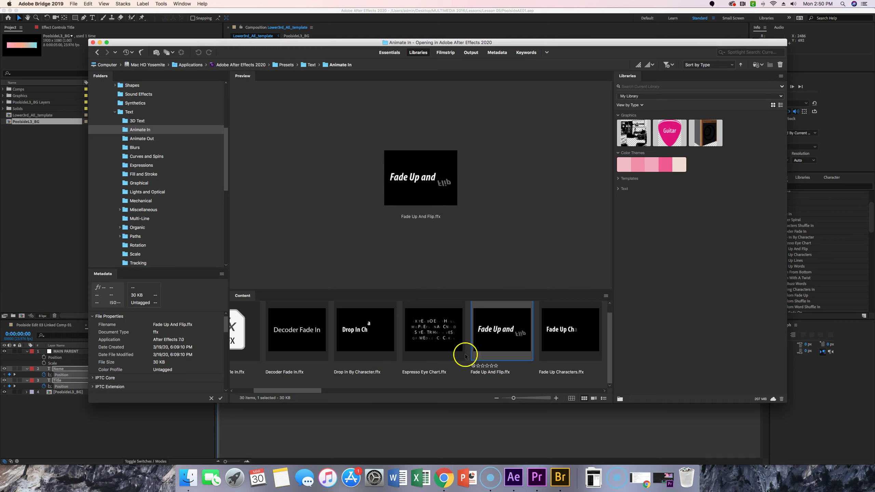
left_click(359, 355)
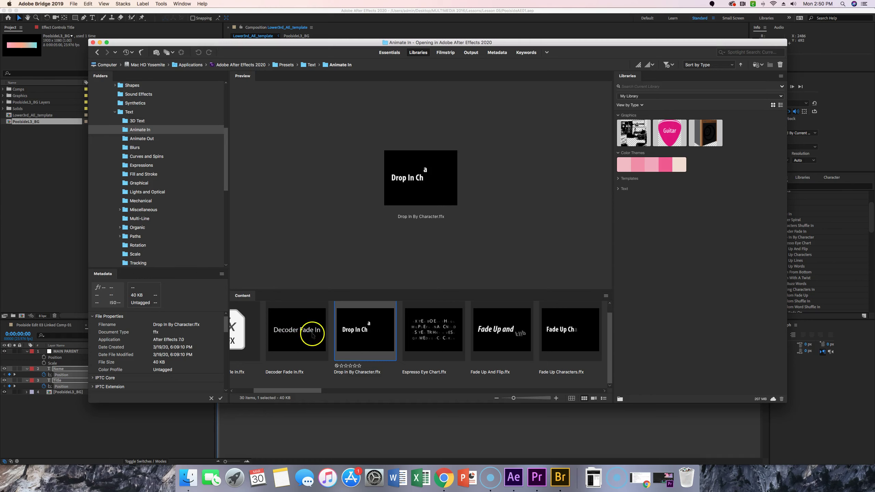
left_click(444, 331)
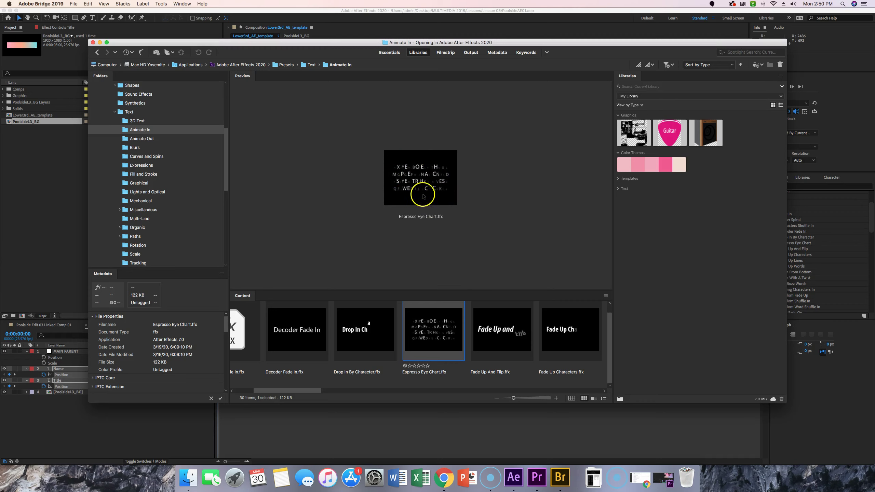
Step: Switch back to After Effects and apply the Fade Up Characters preset to the Name and Title layers at 0:00:00:00
left_click(100, 43)
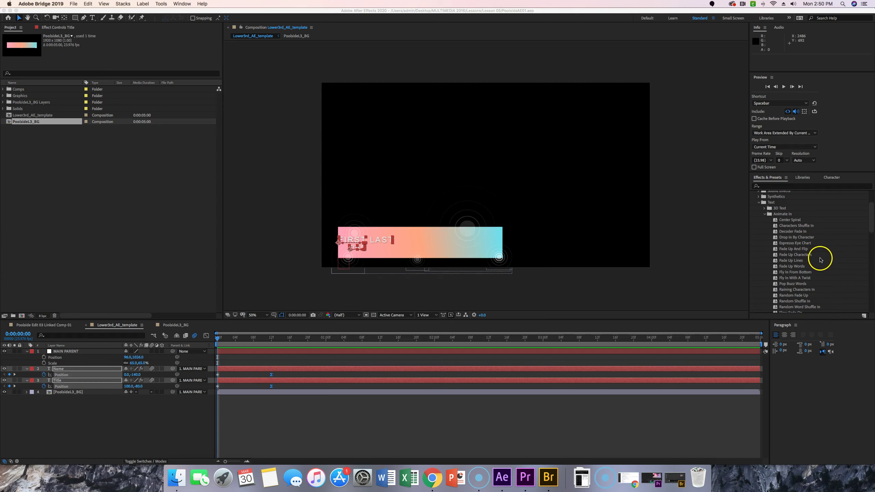
double_click(791, 257)
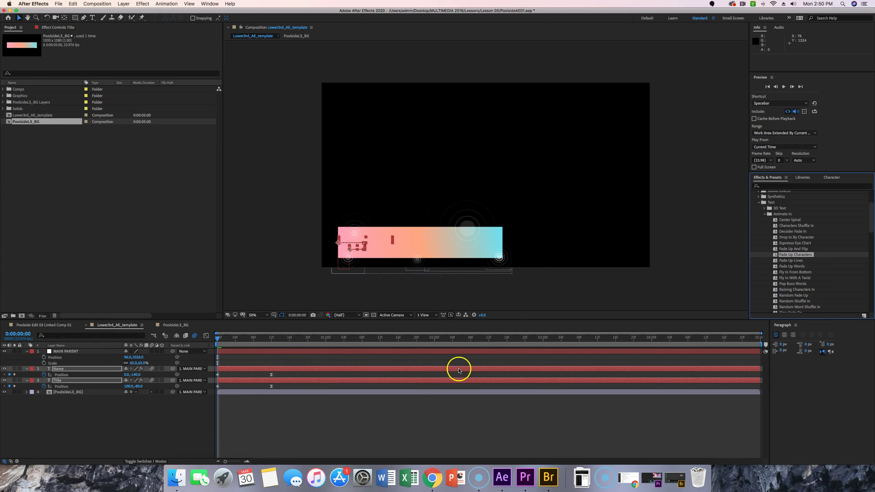
left_click(115, 327)
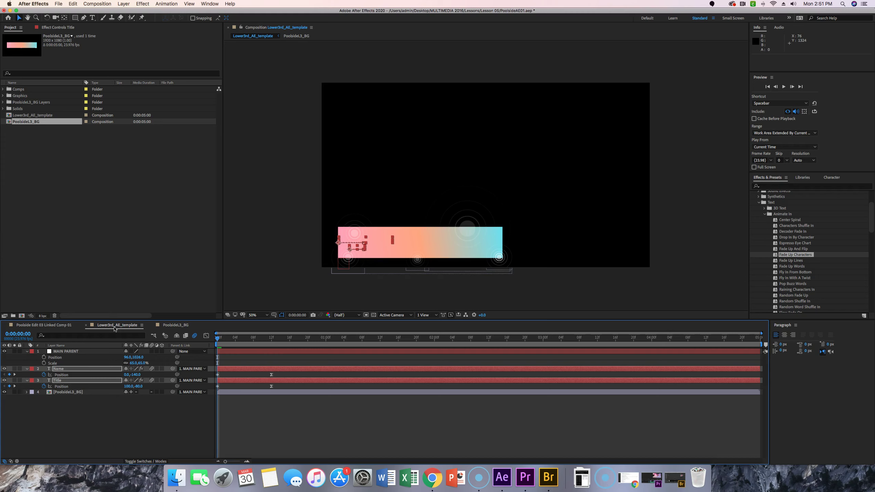
Step: Reveal the keyframed properties of the Name and Title layers and scrub to their Range Selector end keyframes at 0:00:02:00 and back to the start
key("u")
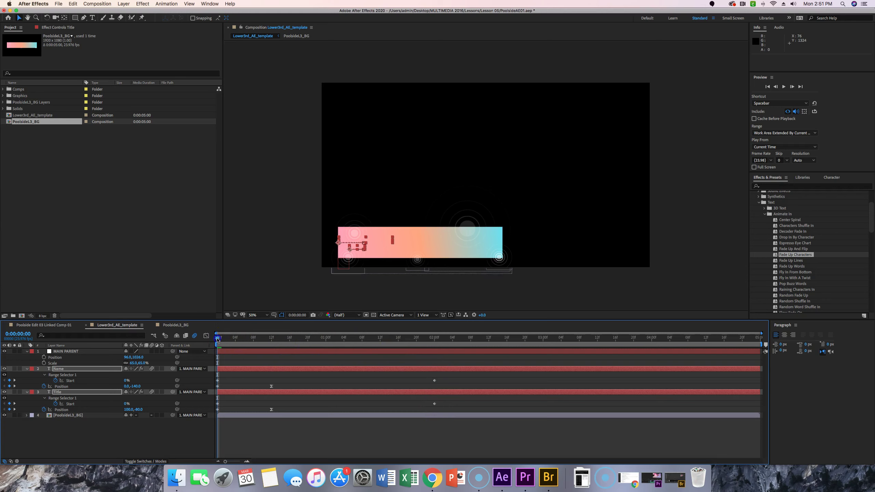
left_click_drag(219, 341, 434, 350)
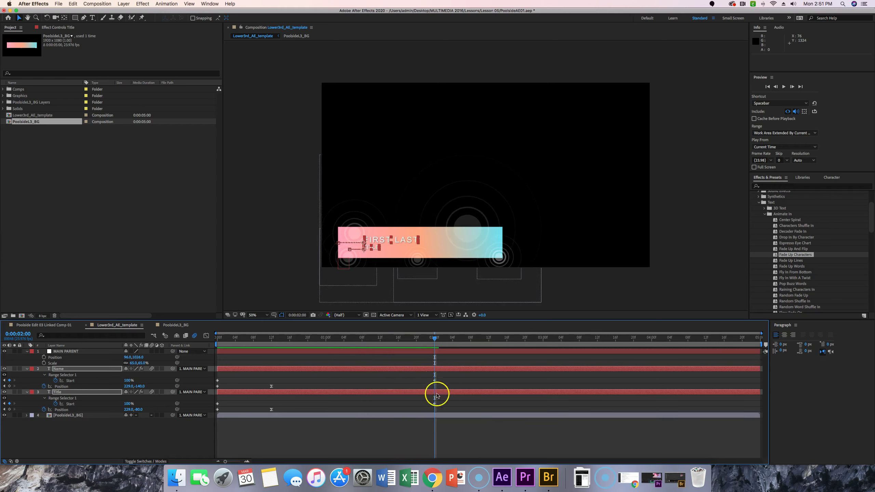
left_click_drag(436, 338, 195, 341)
left_click(195, 337)
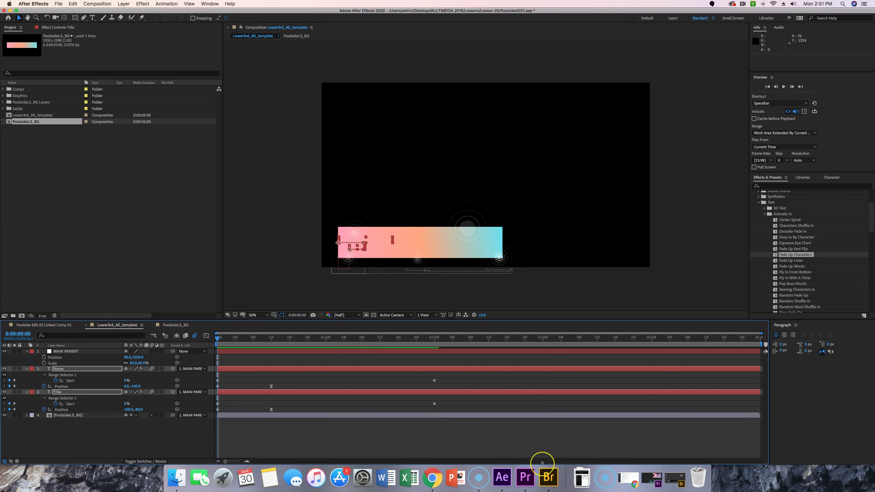
Step: Play back the lower-third composition from 0:00:00:00 several times to check the character fade against the text movement
key("space")
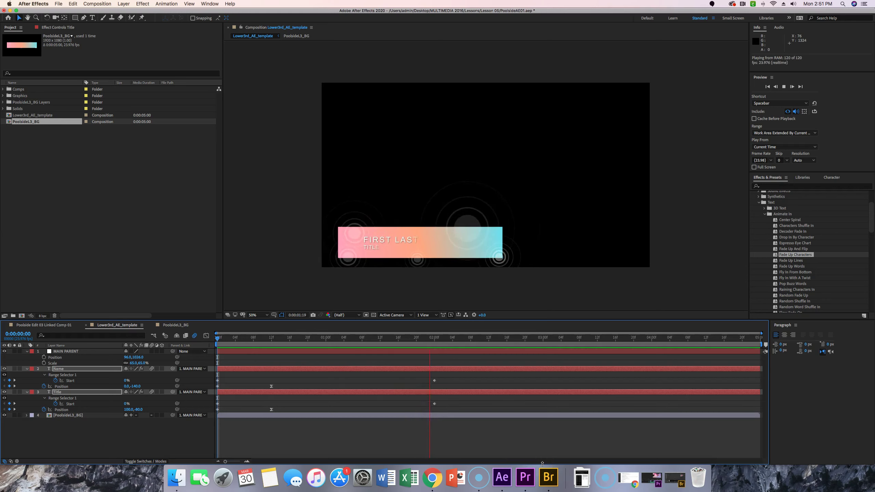
key("space")
key("space")
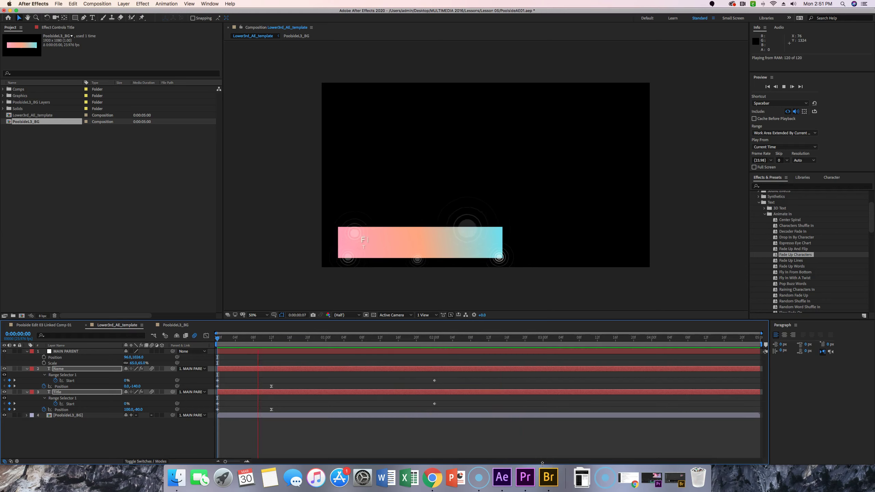
key("space")
key("space")
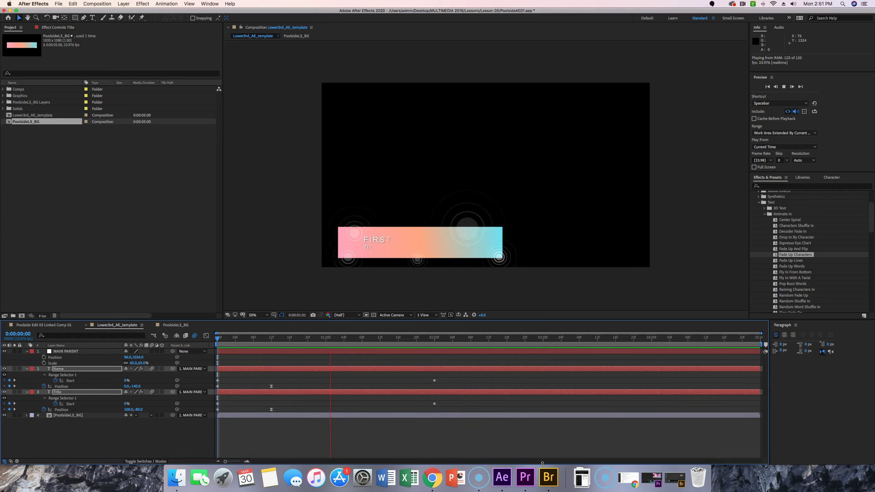
key("space")
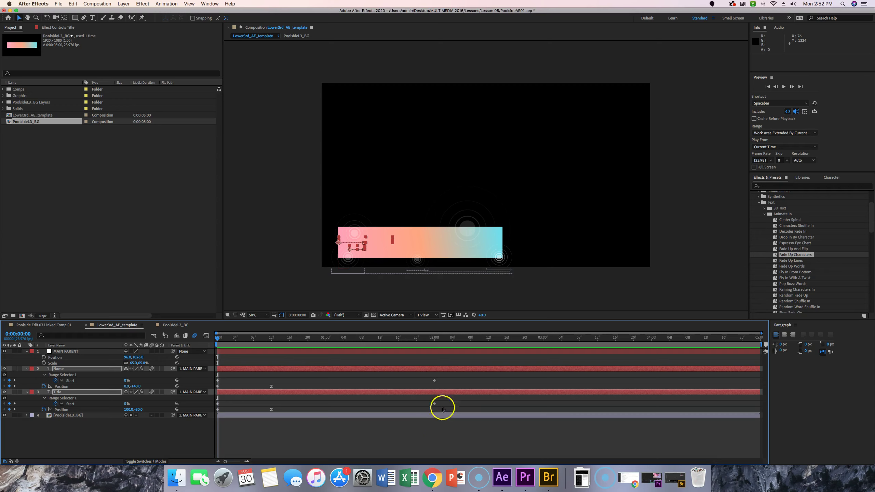
Step: Move the Range Selector Start end keyframes of both the Name and Title layers to 0:00:00:06
left_click(435, 432)
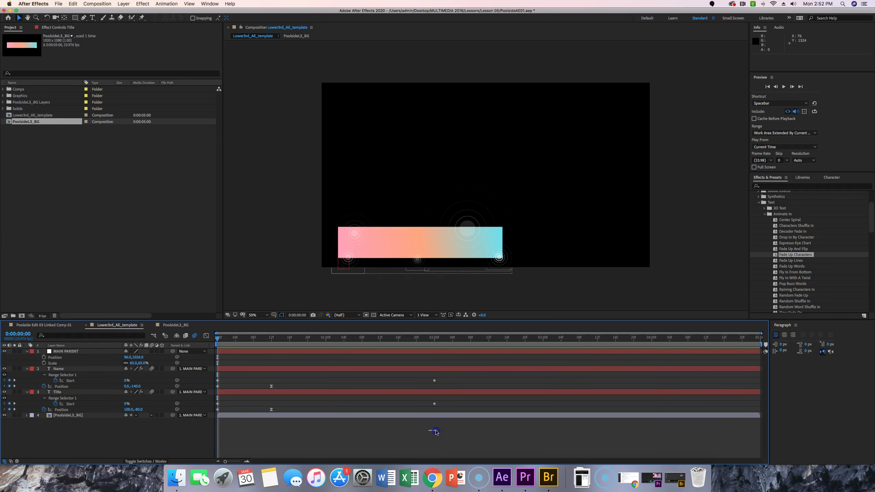
left_click_drag(442, 417, 440, 374)
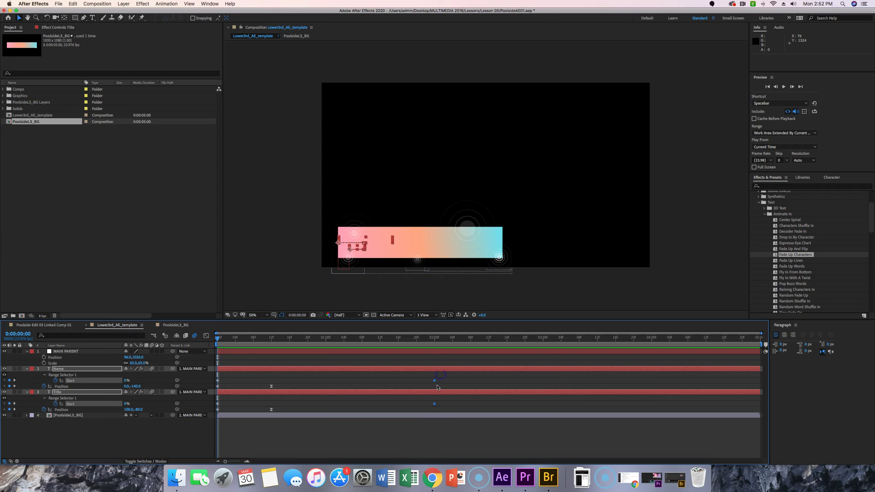
left_click(435, 404)
left_click(219, 340)
left_click_drag(218, 339, 244, 339)
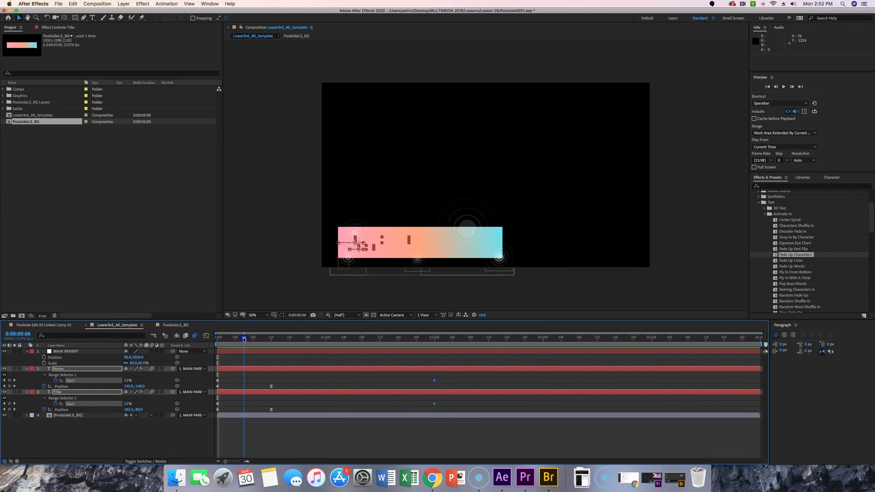
left_click(22, 332)
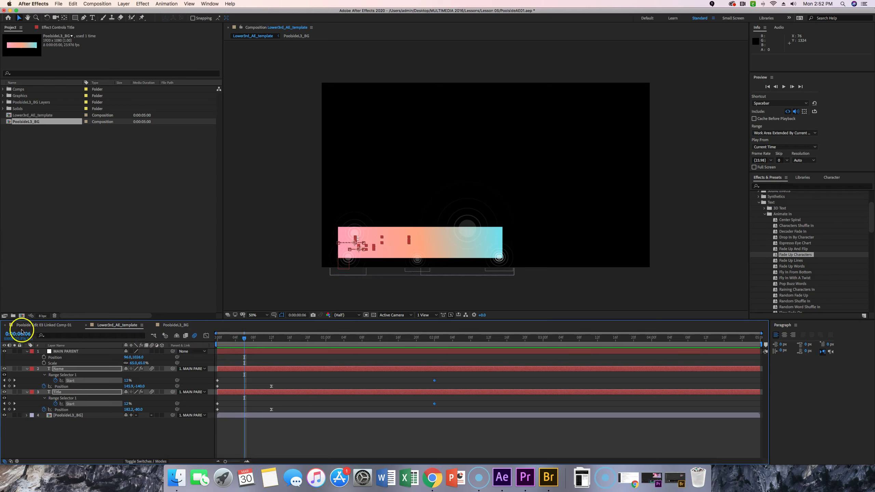
key("Return")
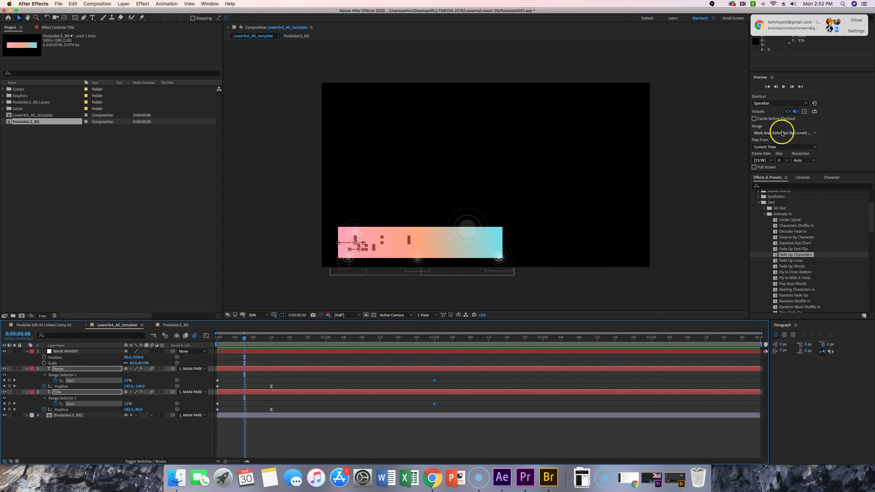
left_click(854, 22)
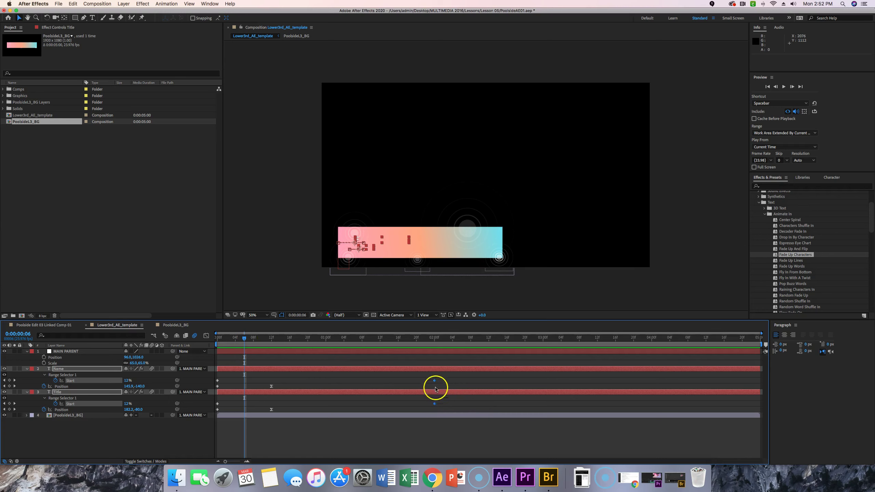
mouse_move(434, 382)
left_click(434, 381)
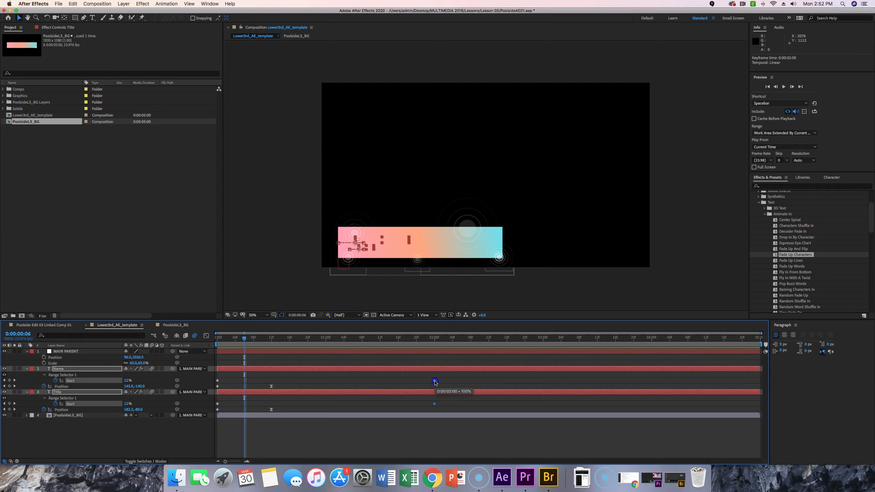
left_click_drag(435, 382, 428, 383)
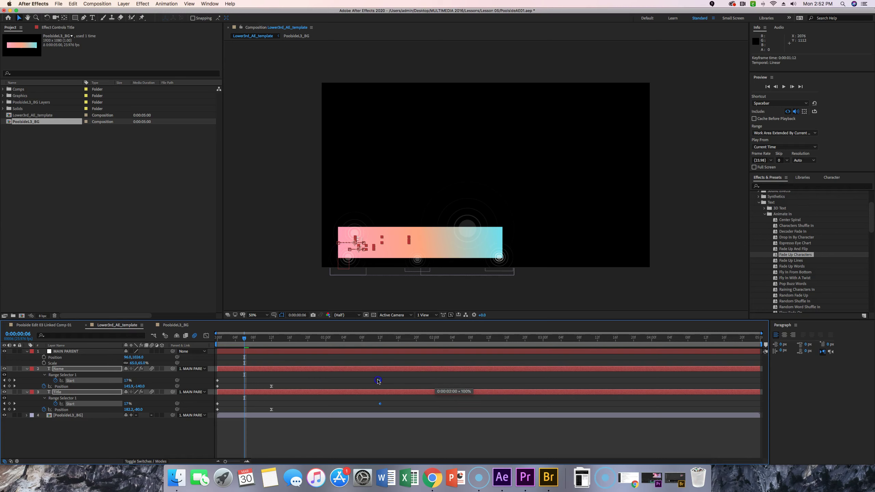
left_click_drag(253, 378, 247, 377)
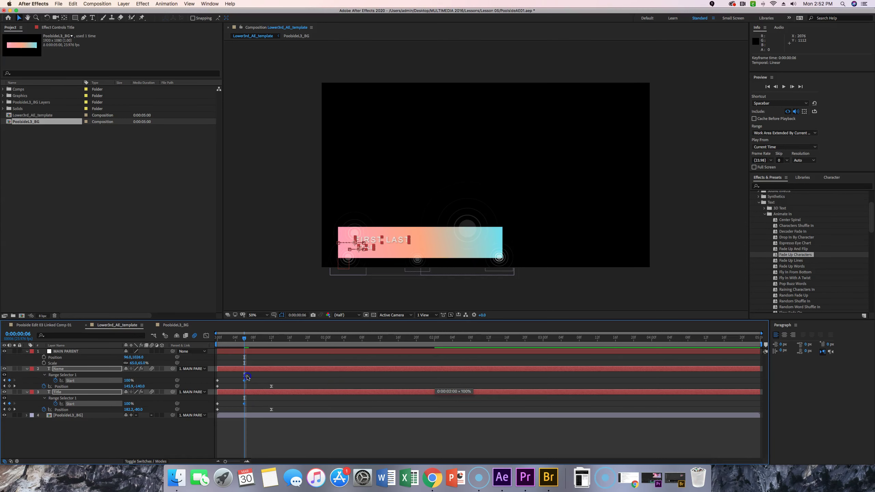
left_click(244, 403)
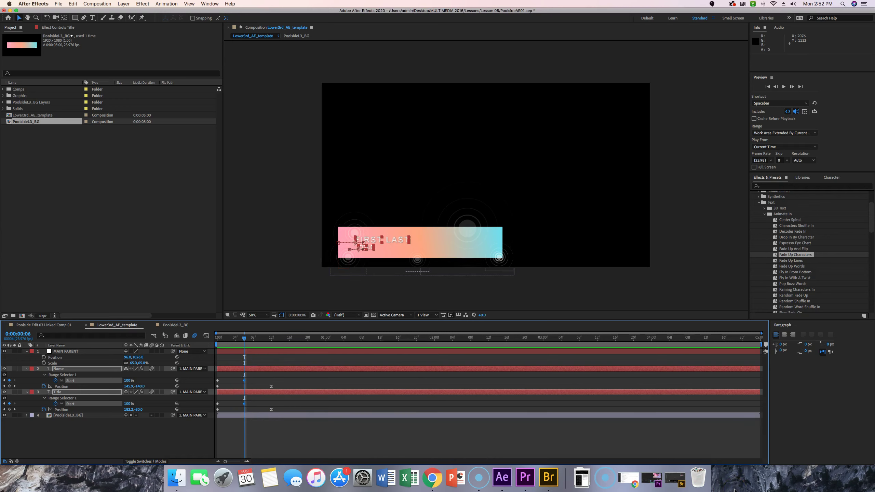
Step: Play back the composition to check the faster character fade on the Name and Title text
key("space")
key("space")
key("space")
key("space")
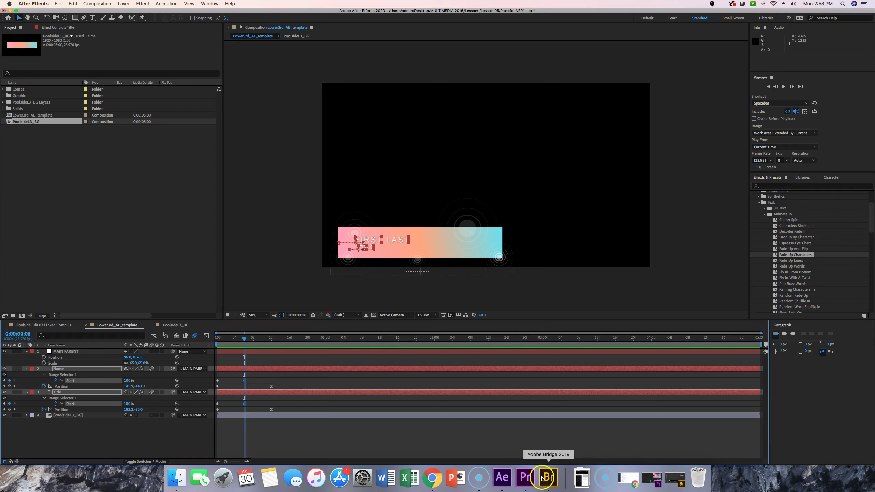
Step: Save the project and dismiss the browser notification
left_click(58, 4)
left_click(69, 62)
left_click(234, 106)
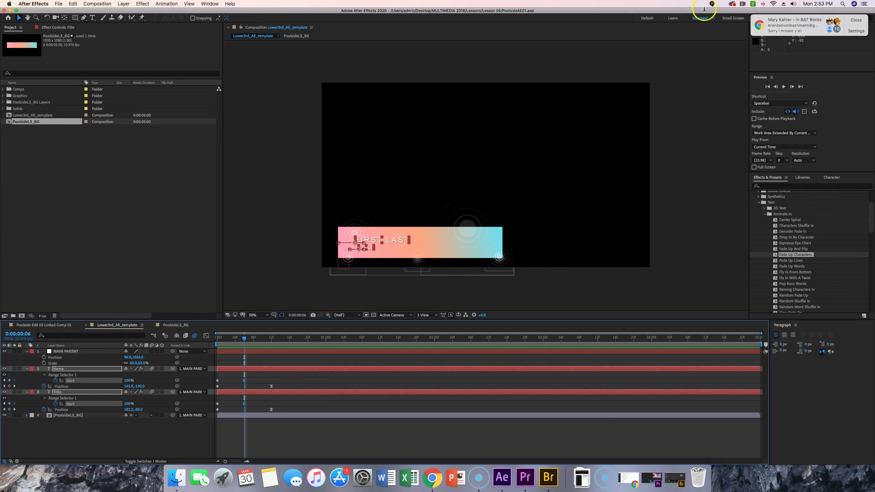
left_click(856, 20)
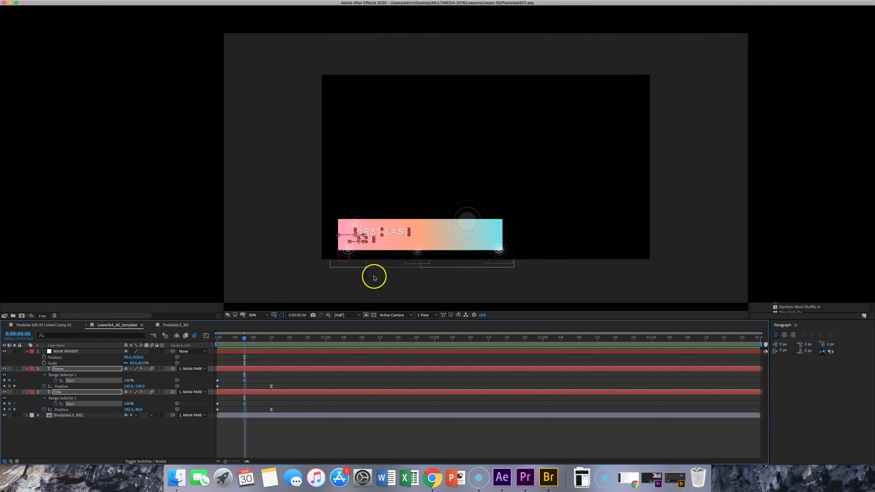